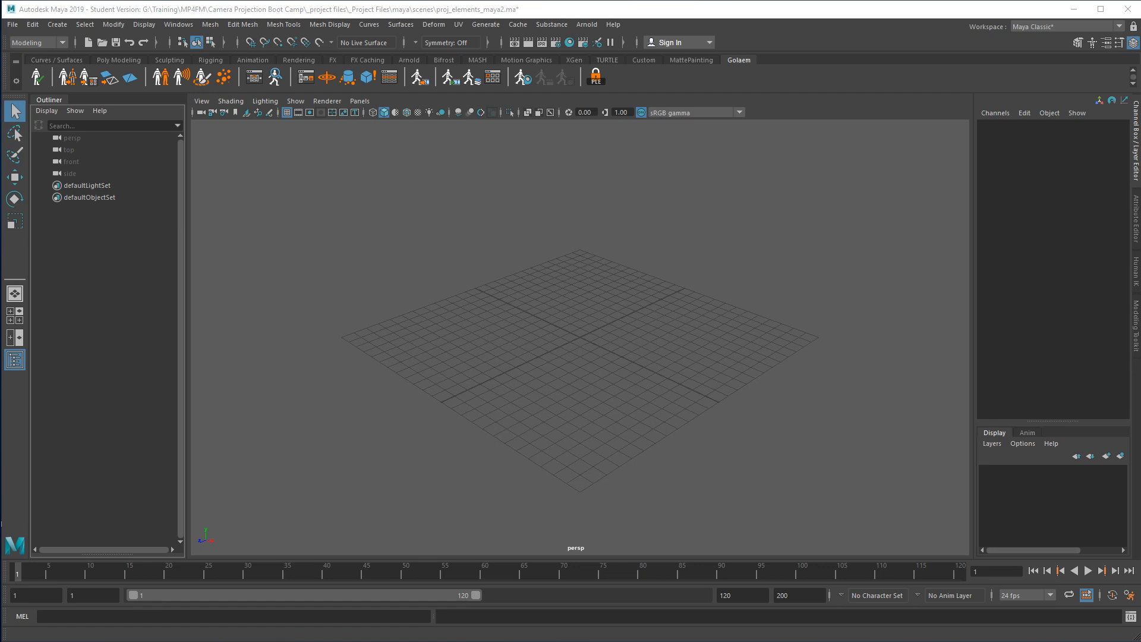
pyautogui.click(12, 25)
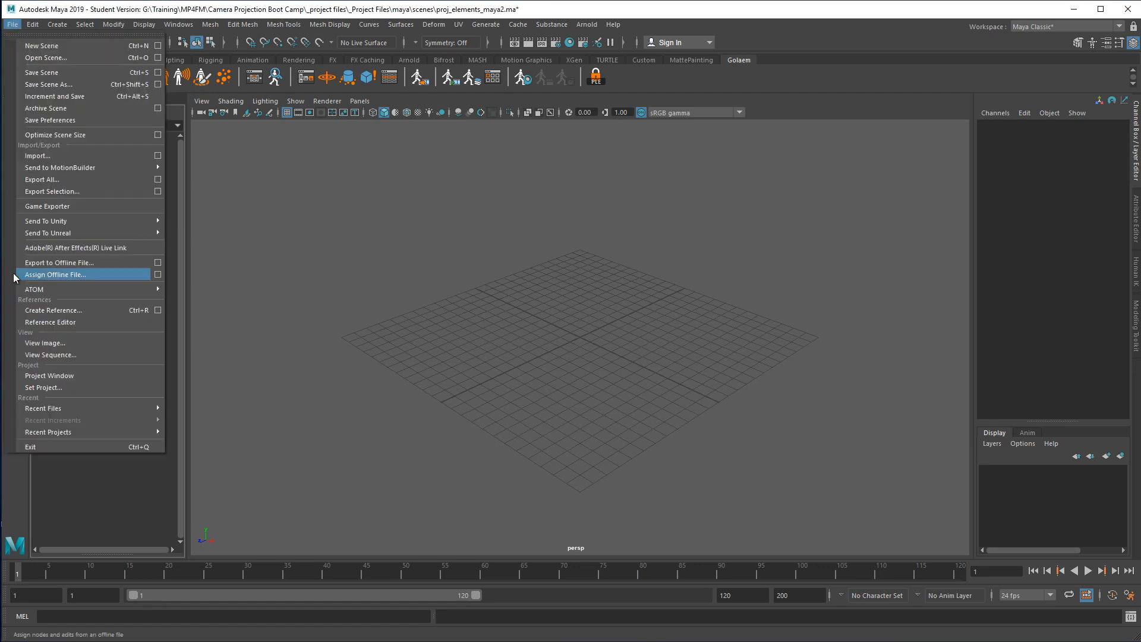
pyautogui.click(47, 388)
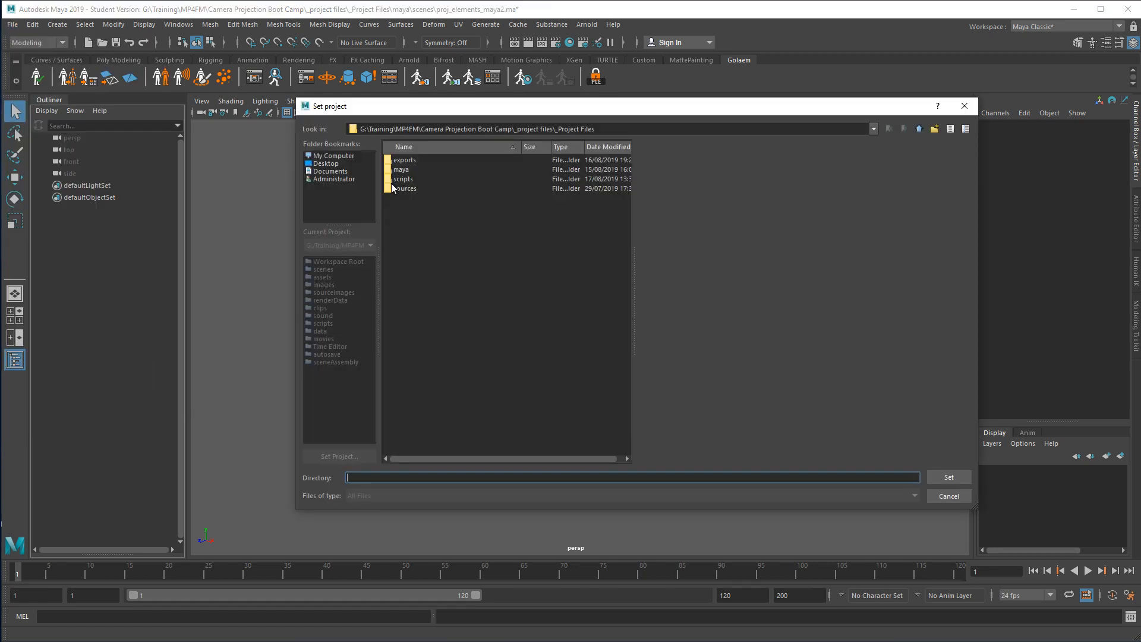
pyautogui.click(949, 496)
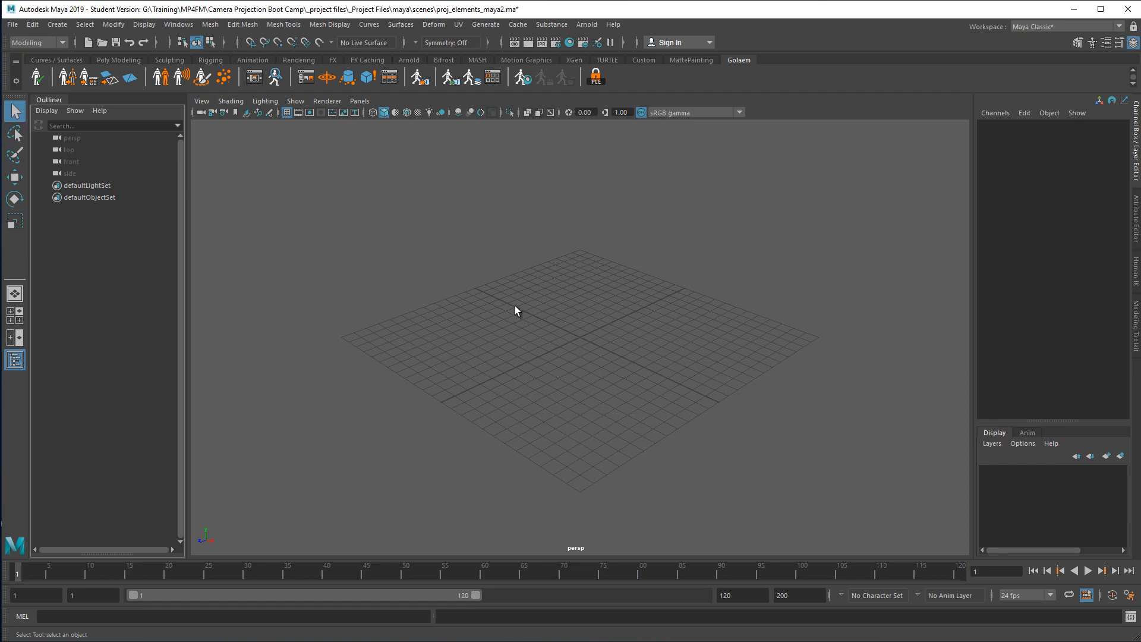
# Create a polygon plane at the origin and scale it uniformly to about 5.5.
pyautogui.click(61, 25)
pyautogui.moveTo(89, 67)
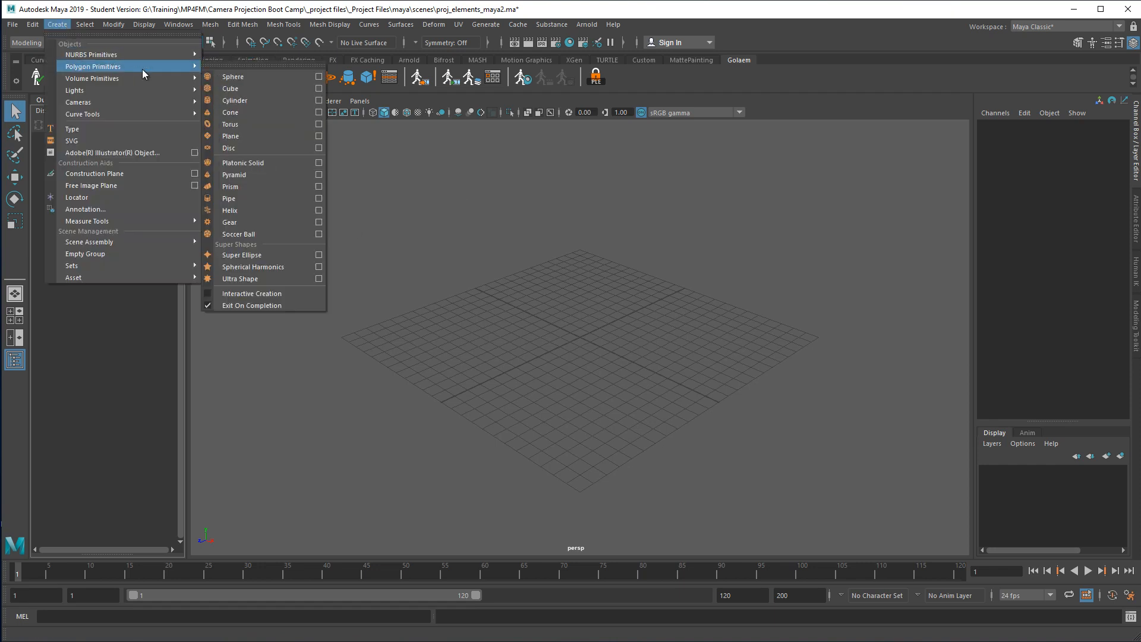
pyautogui.click(245, 137)
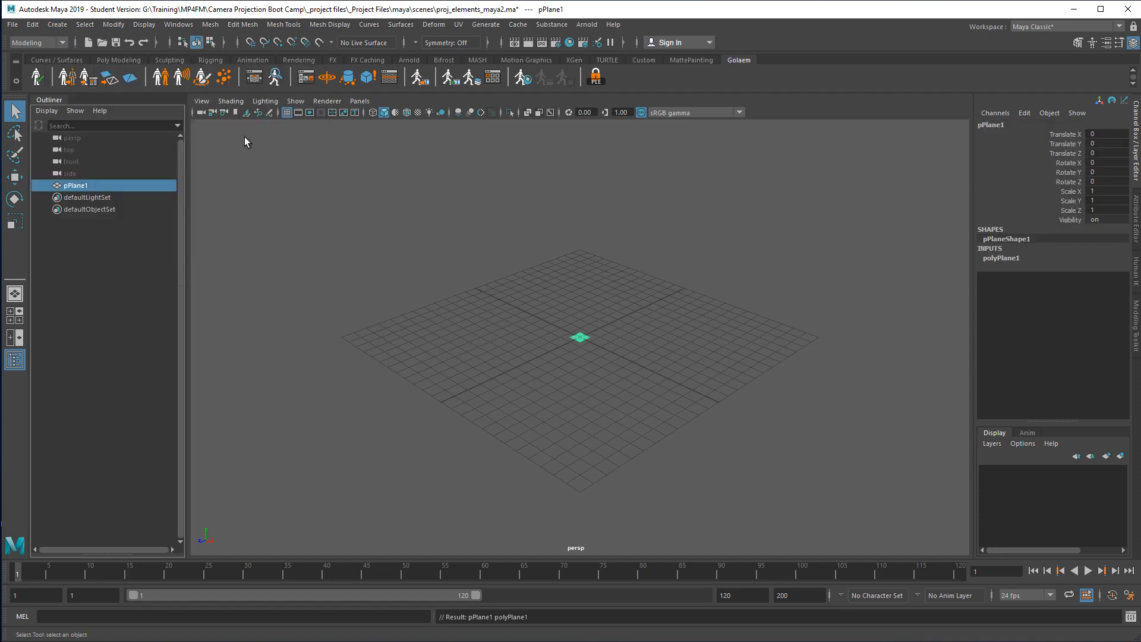
pyautogui.click(15, 221)
pyautogui.moveTo(577, 347); pyautogui.dragTo(621, 461)
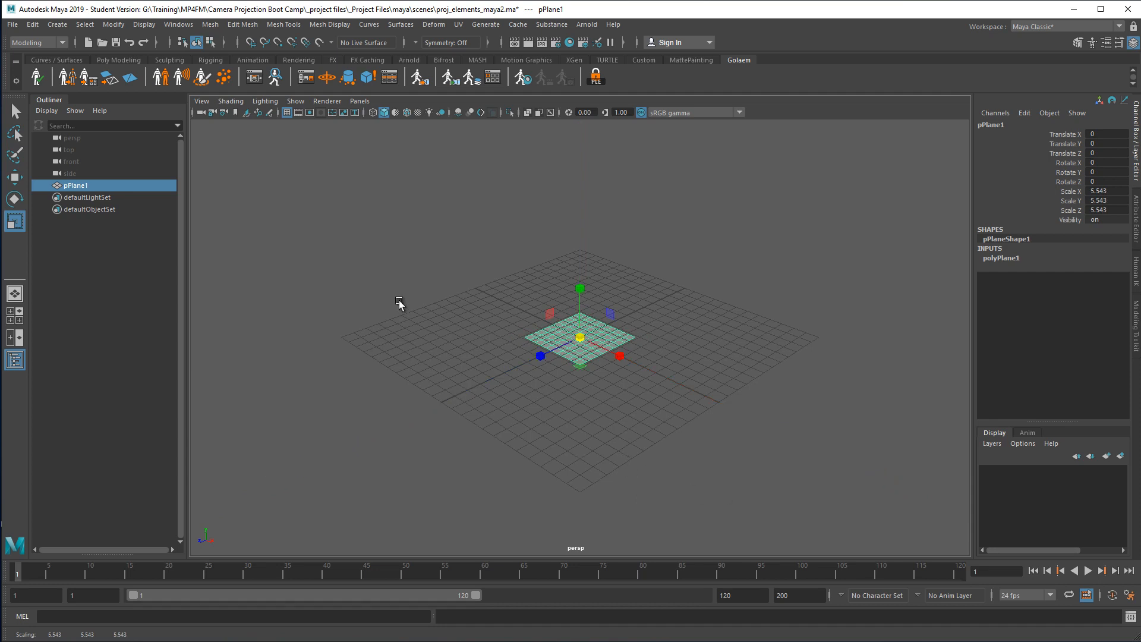
# Stand the plane upright by setting its X rotation to 90 degrees.
pyautogui.press('e')
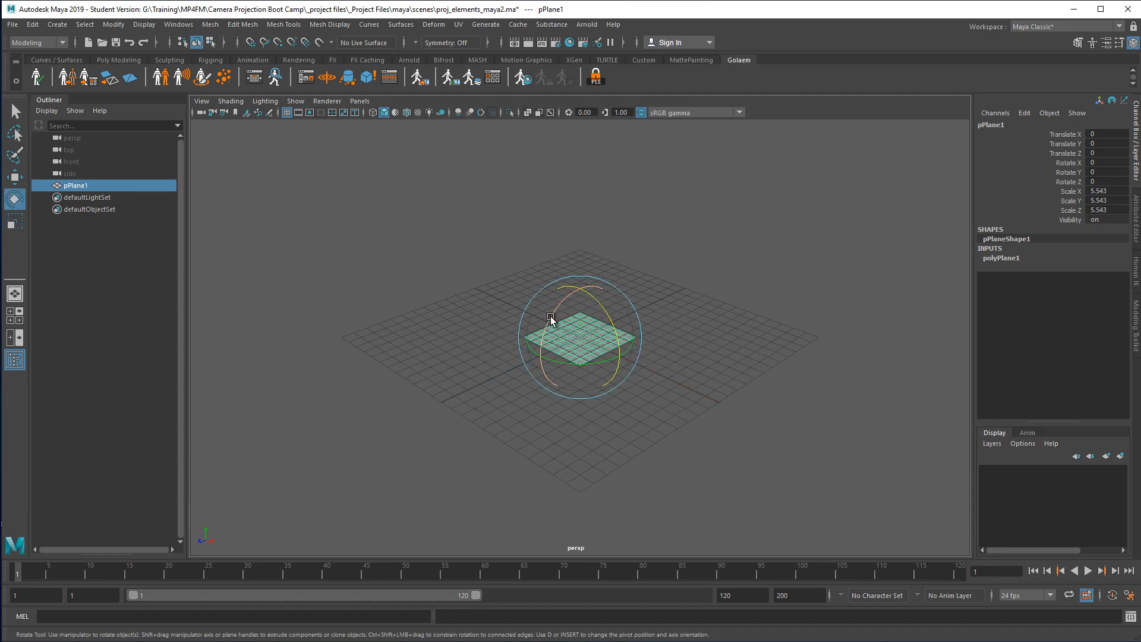
pyautogui.moveTo(551, 319); pyautogui.dragTo(530, 387)
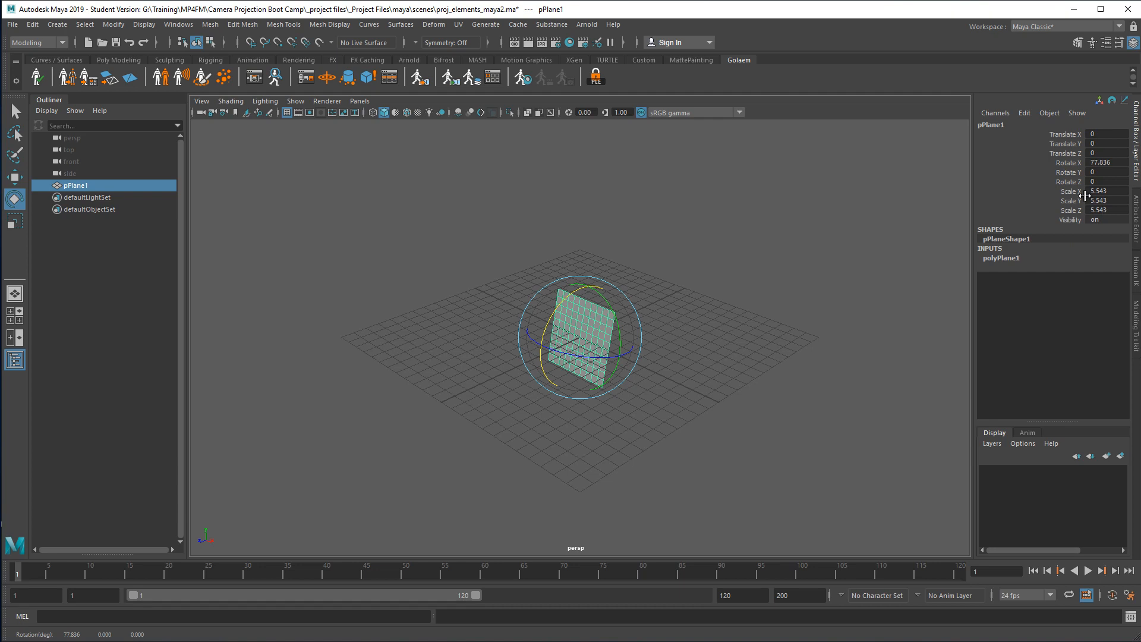
pyautogui.doubleClick(1117, 162)
pyautogui.write('90')
pyautogui.press('Return')
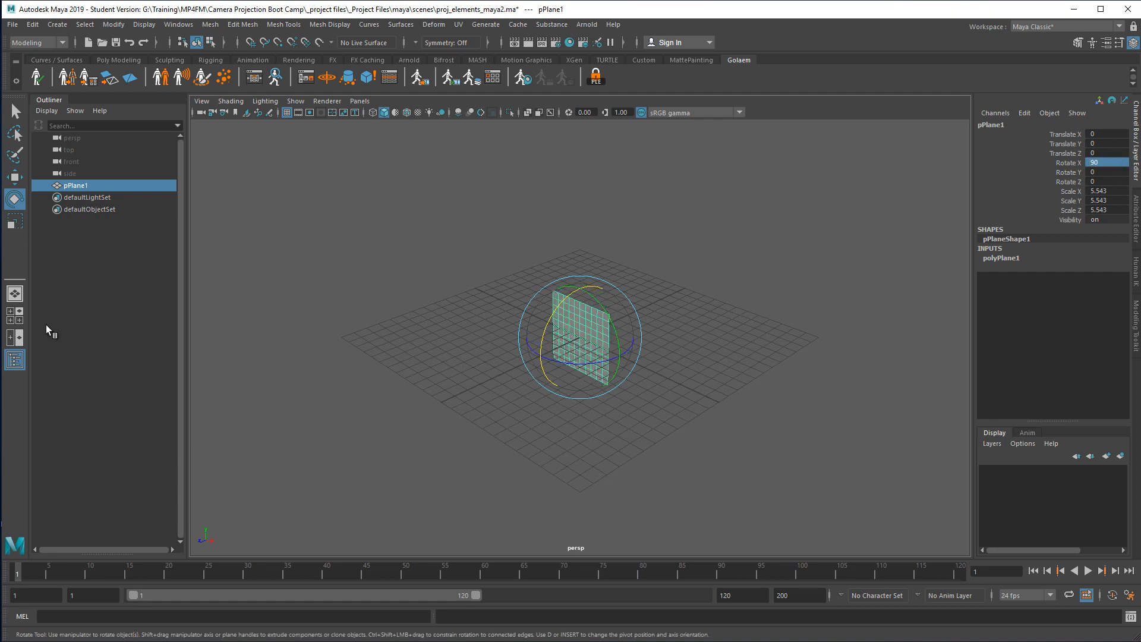
# Create a camera and move it in front of the plane, setting its Translate Z to 5.
pyautogui.click(15, 176)
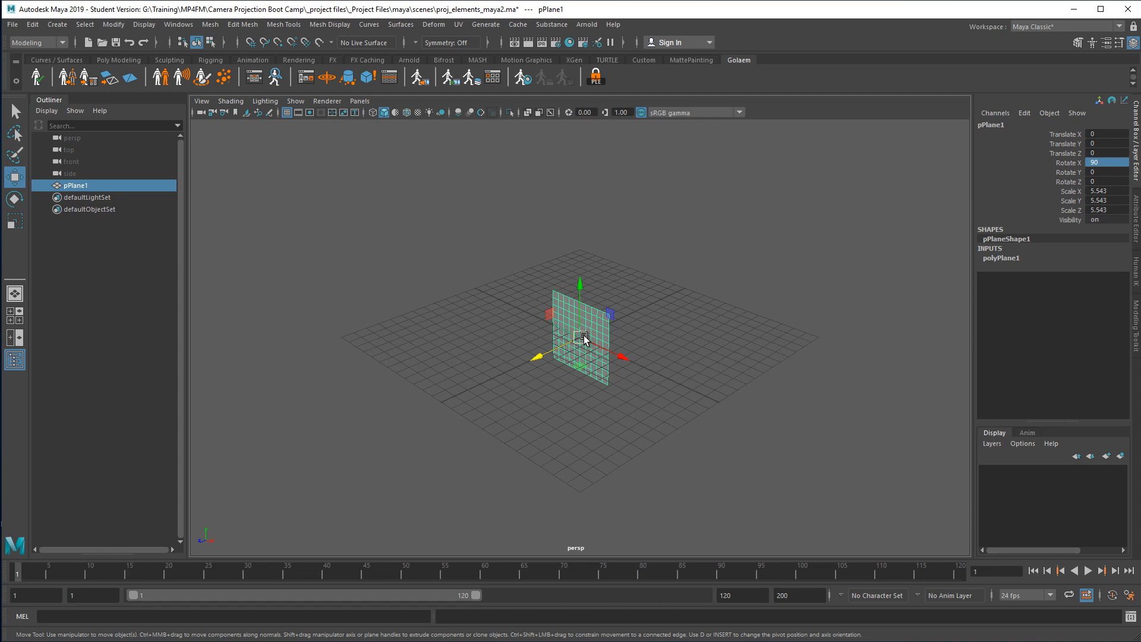
pyautogui.click(57, 25)
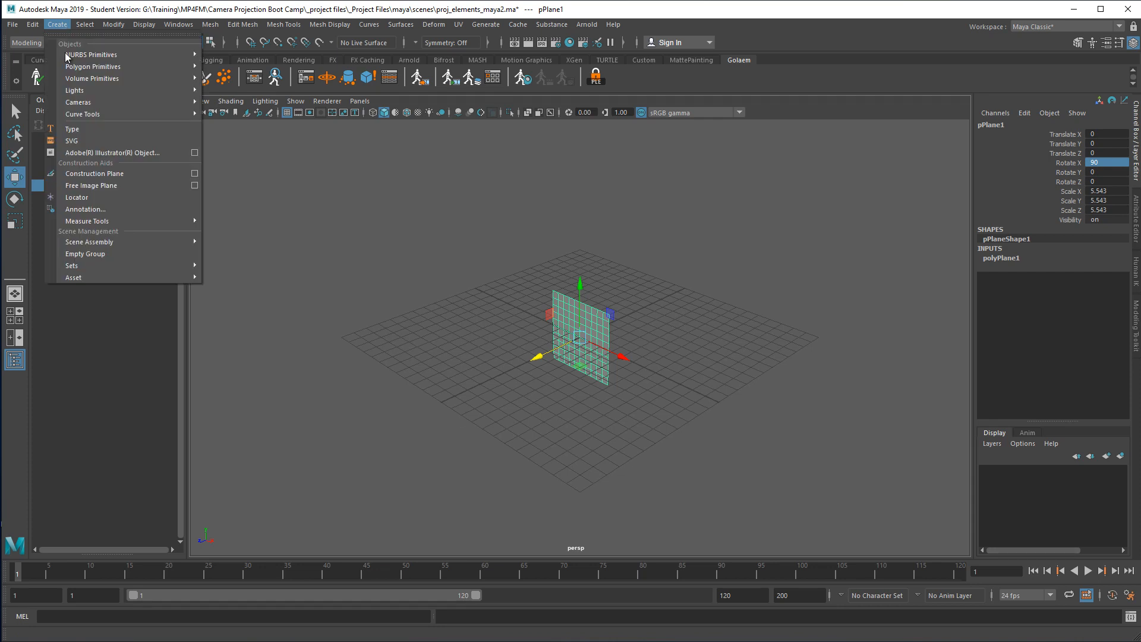
pyautogui.moveTo(80, 103)
pyautogui.click(245, 114)
pyautogui.moveTo(538, 359); pyautogui.dragTo(492, 378)
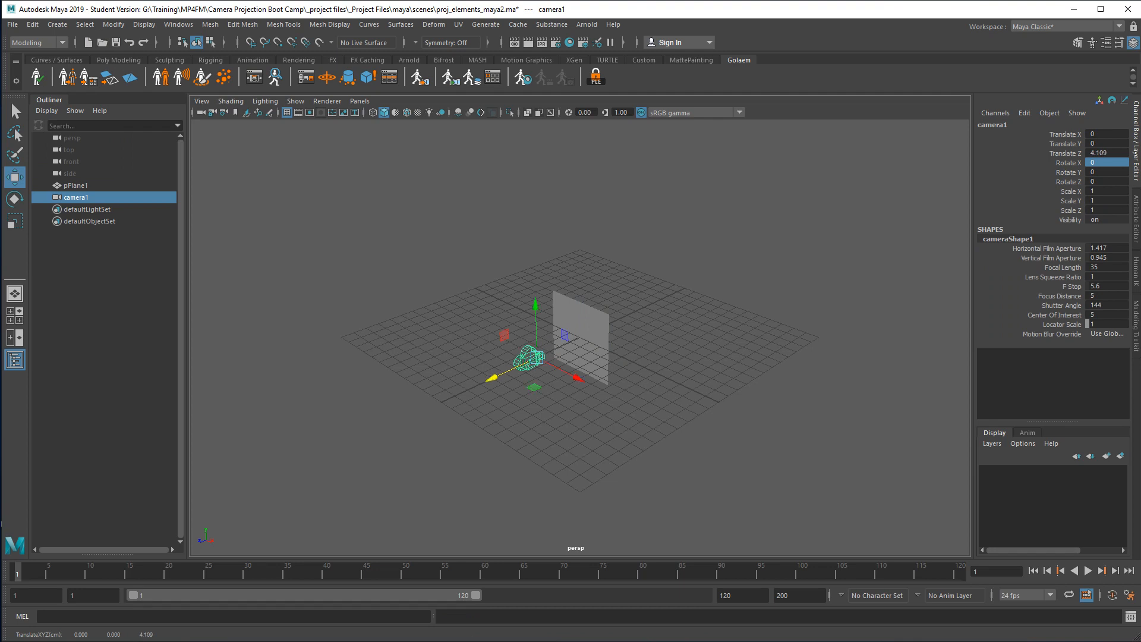
pyautogui.doubleClick(1114, 152)
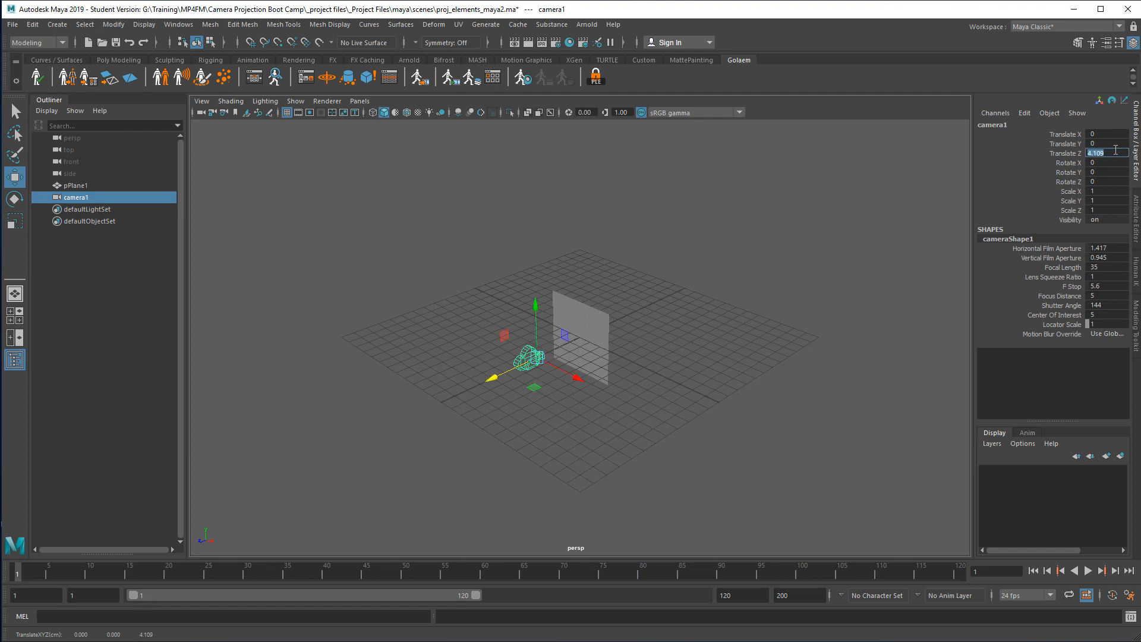
pyautogui.write('4')
pyautogui.press('Return')
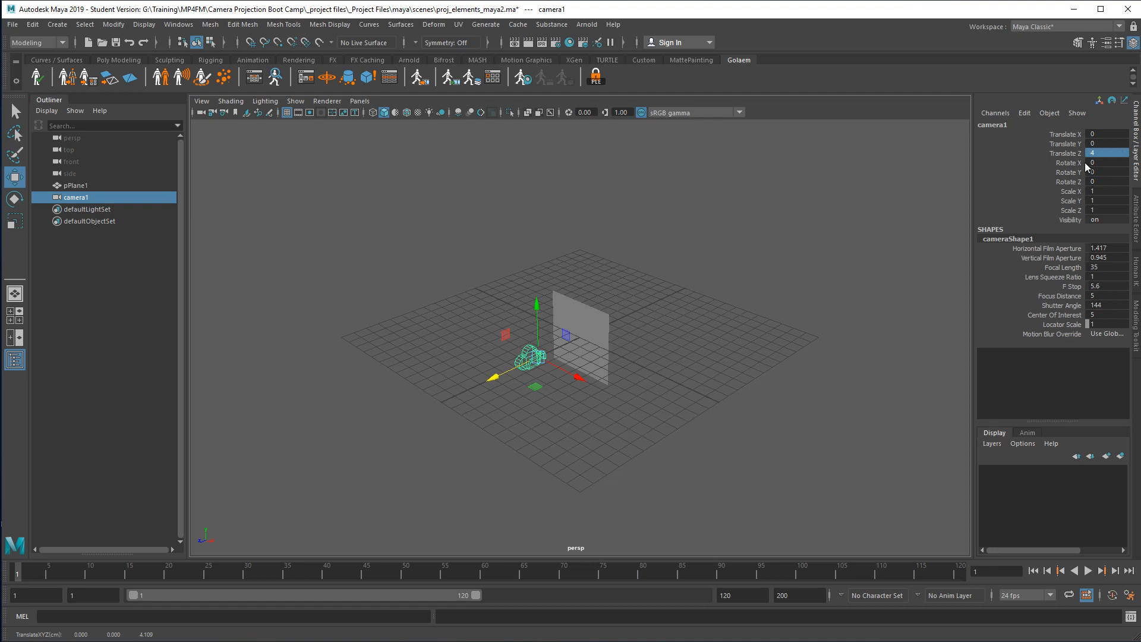
pyautogui.doubleClick(1097, 153)
pyautogui.write('5')
pyautogui.press('Return')
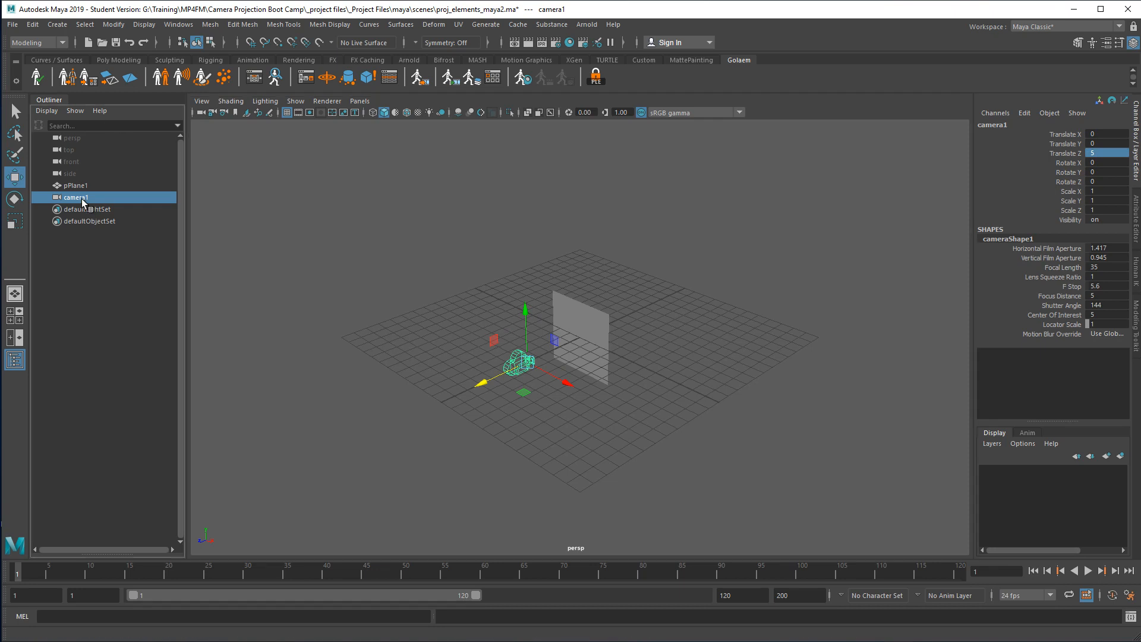
# Rename the camera to ProjCam and the plane to Geo.
pyautogui.doubleClick(80, 198)
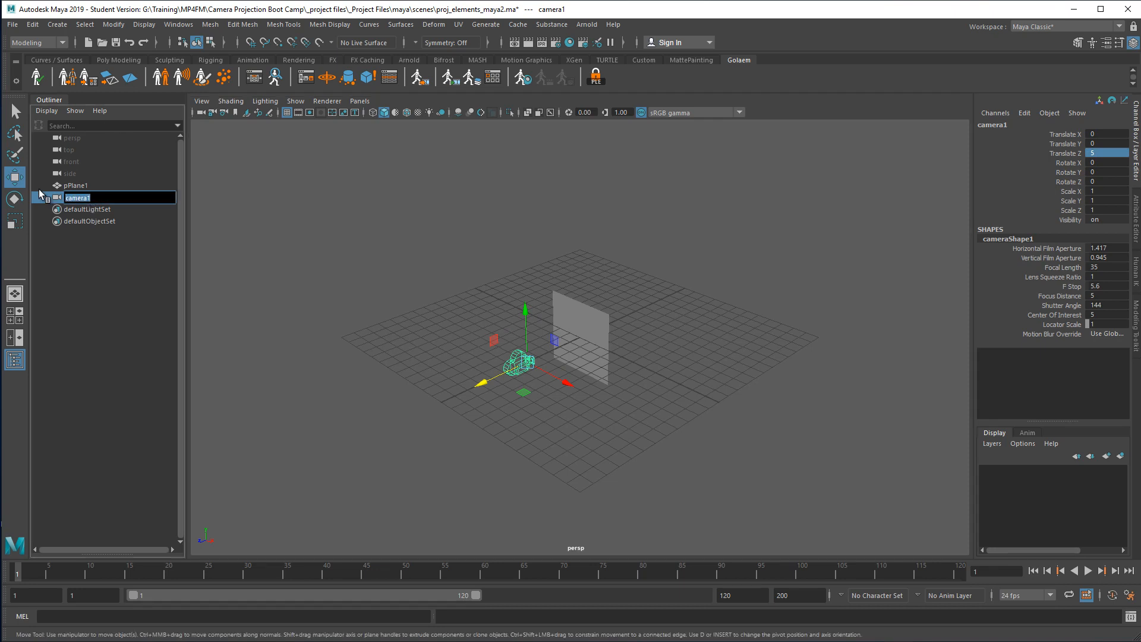
pyautogui.write('ProjCam')
pyautogui.press('Return')
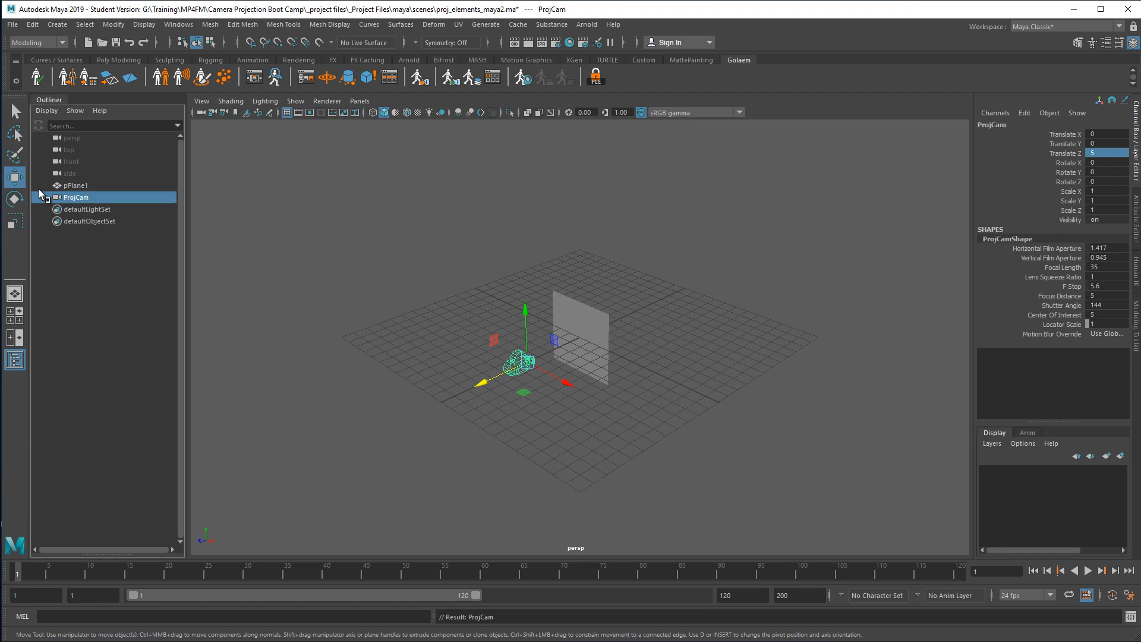
pyautogui.click(71, 186)
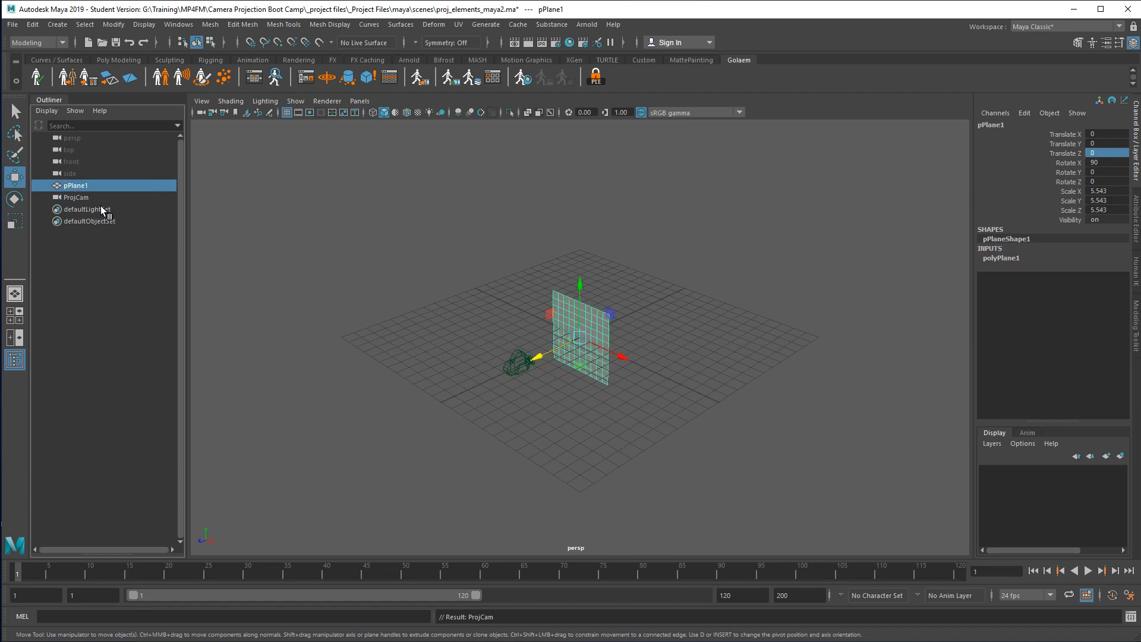
pyautogui.doubleClick(79, 187)
pyautogui.write('Geo')
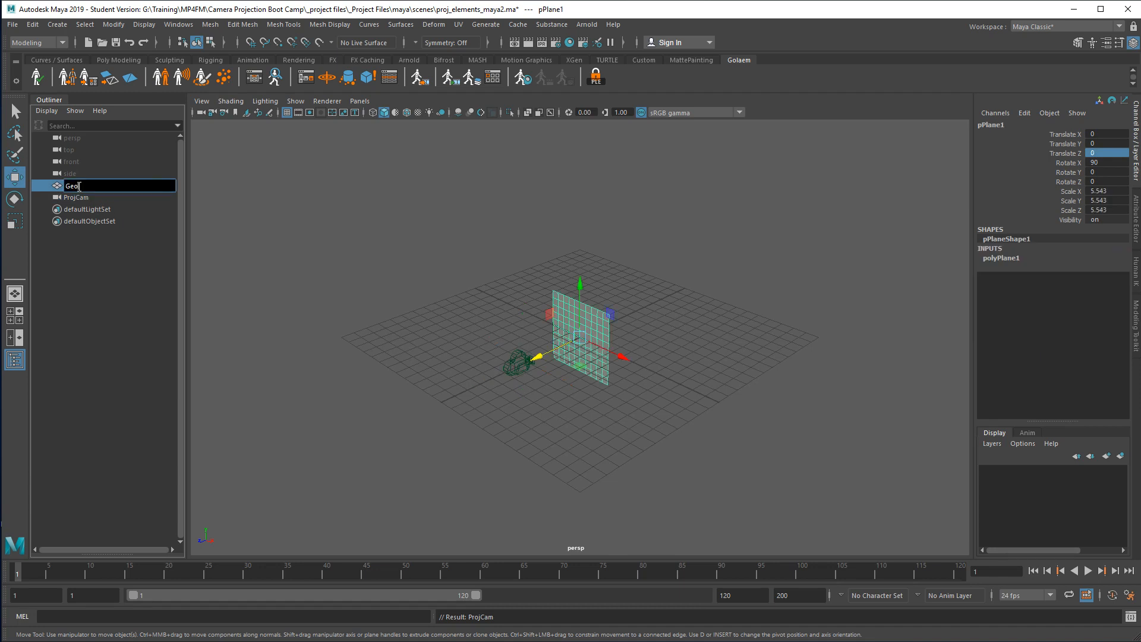
pyautogui.press('Return')
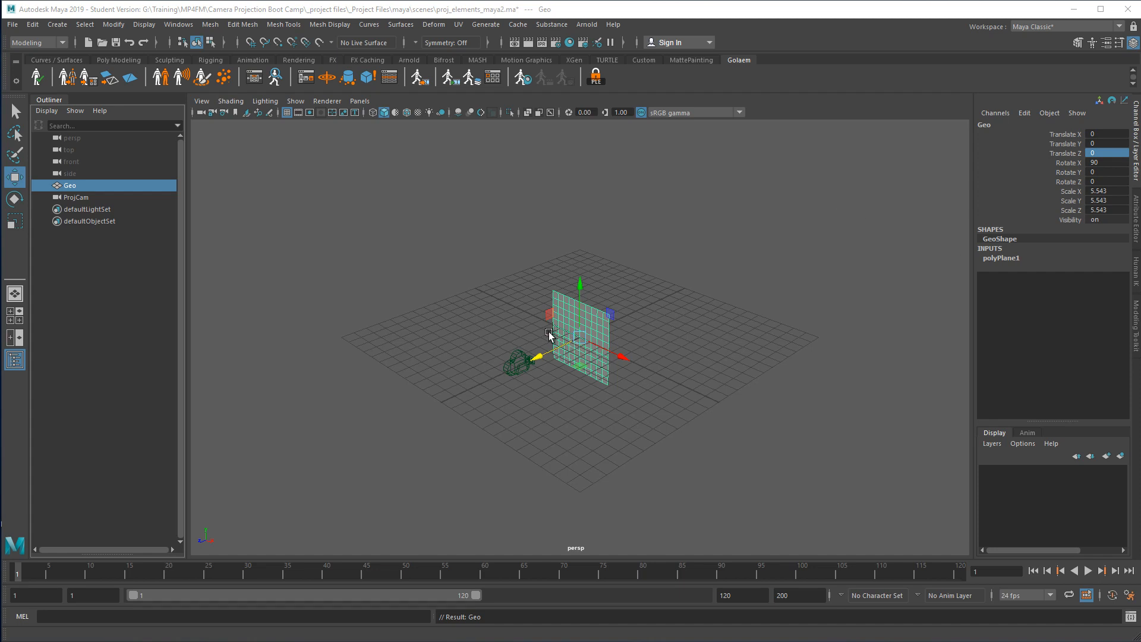
# Open the Hypershade, widen its list of node types, and create a Surface Shader material.
pyautogui.click(569, 42)
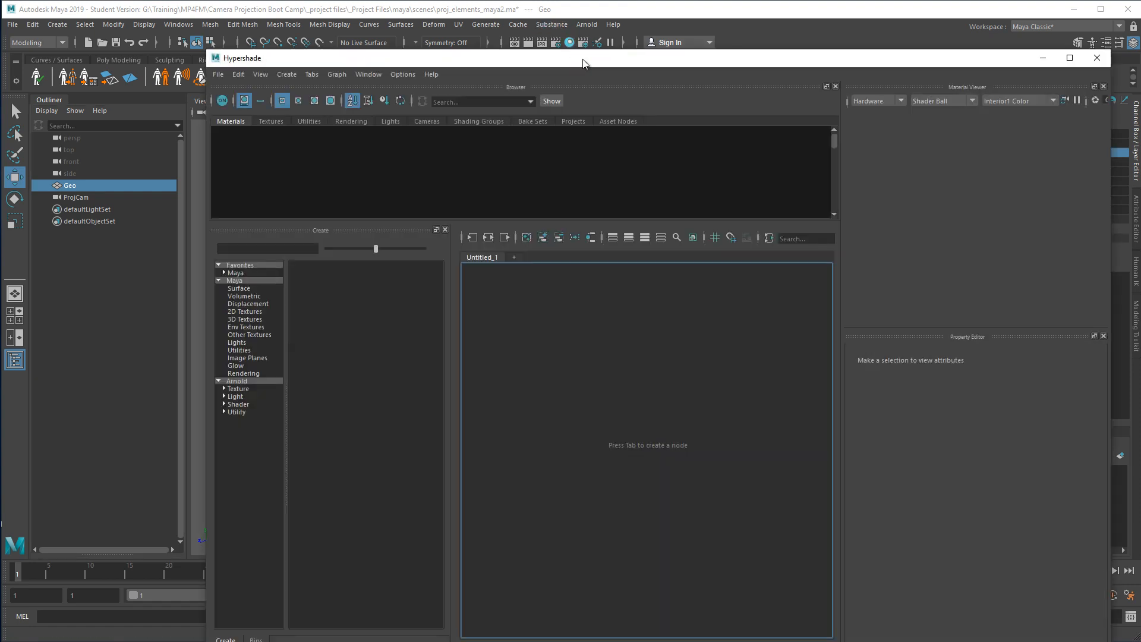
pyautogui.moveTo(579, 64); pyautogui.dragTo(466, 25)
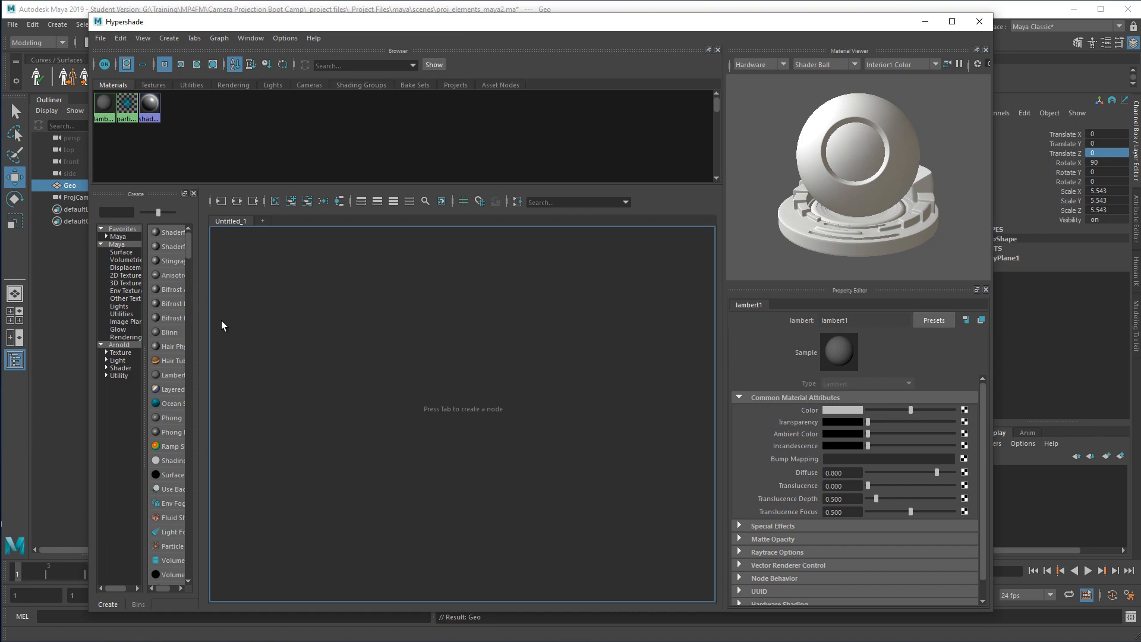
pyautogui.moveTo(197, 326); pyautogui.dragTo(310, 325)
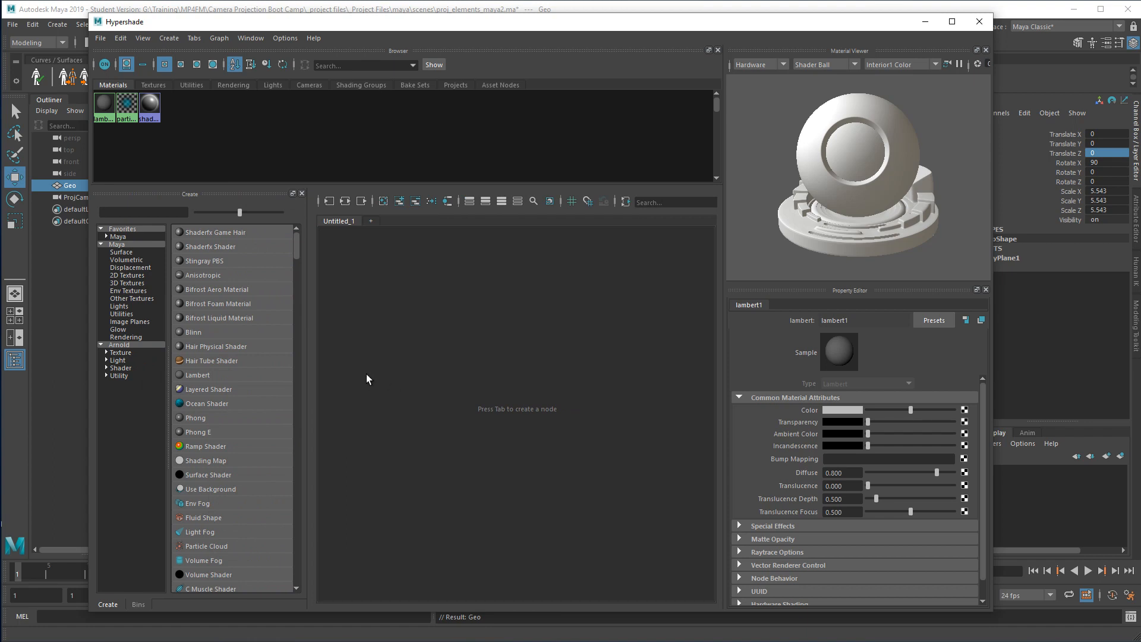
pyautogui.click(122, 245)
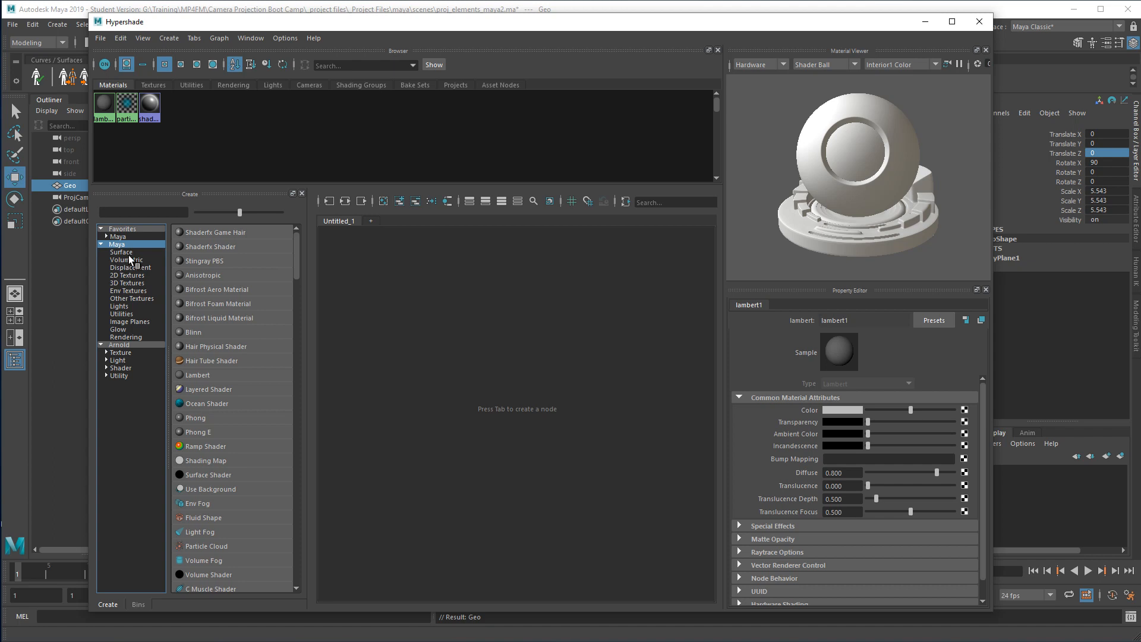
pyautogui.click(184, 475)
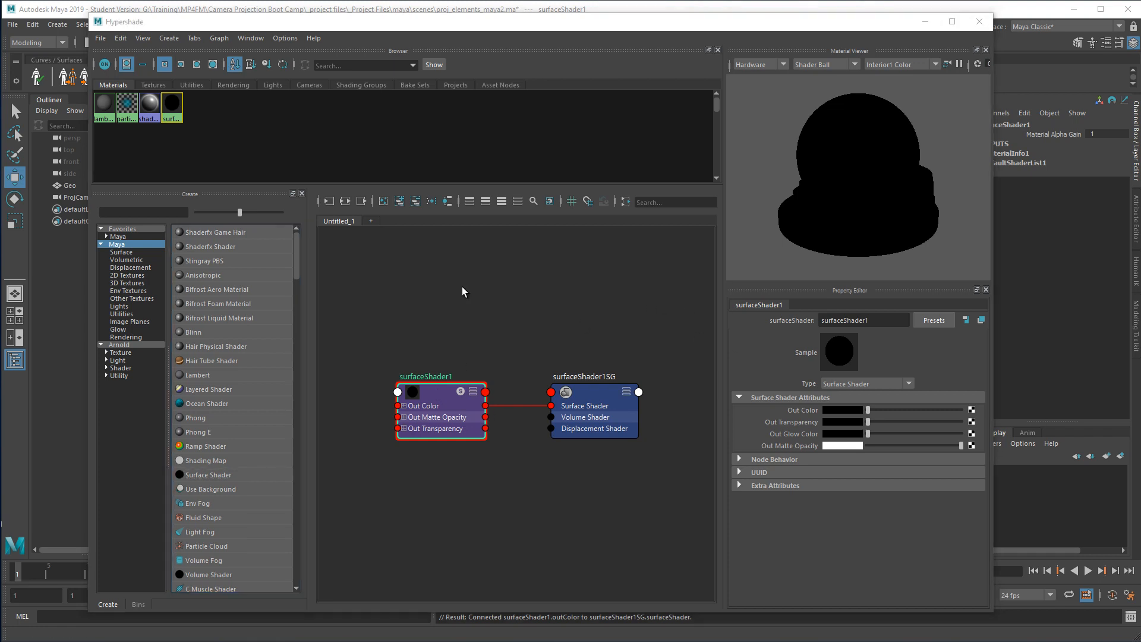
pyautogui.click(440, 392)
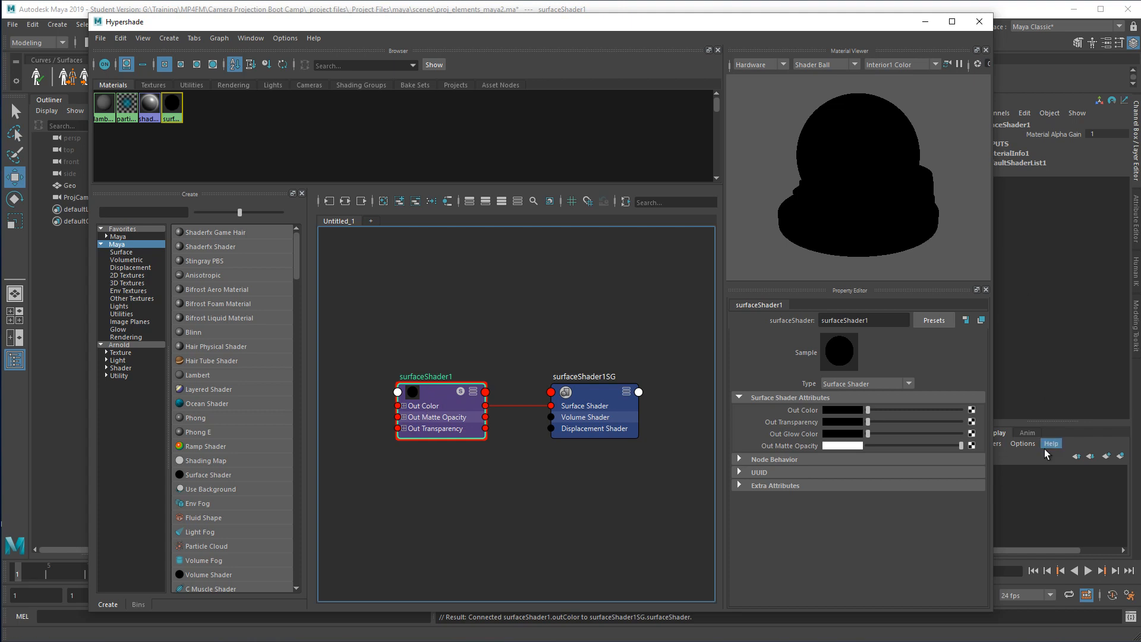
# Connect a File texture, created as a projection, to the surface shader's Out Color.
pyautogui.click(972, 410)
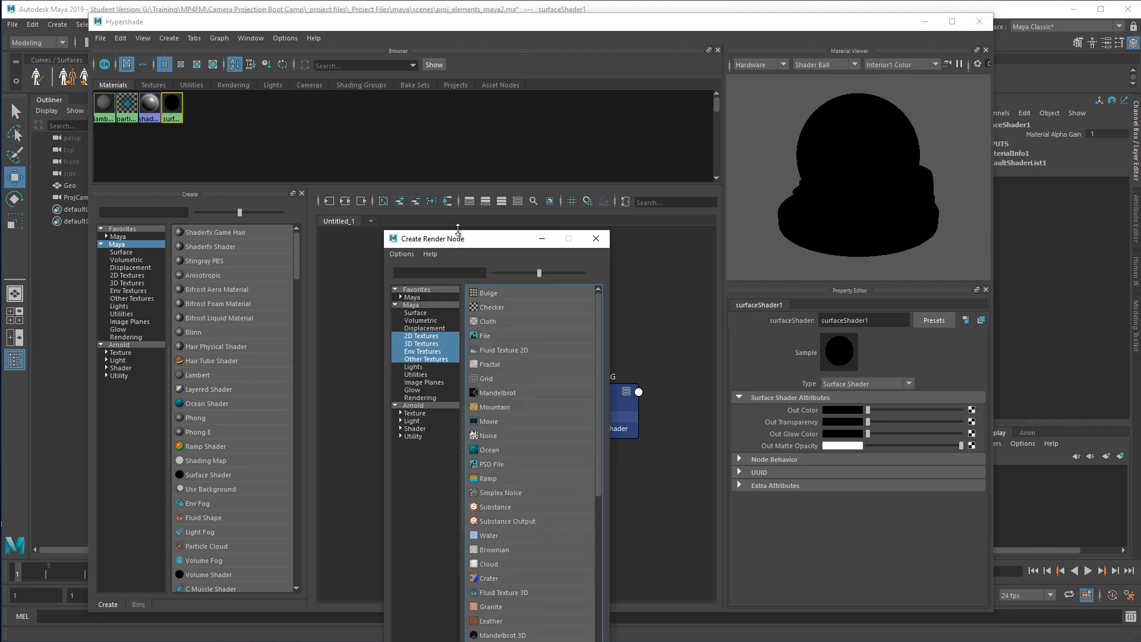
pyautogui.moveTo(465, 241); pyautogui.dragTo(502, 99)
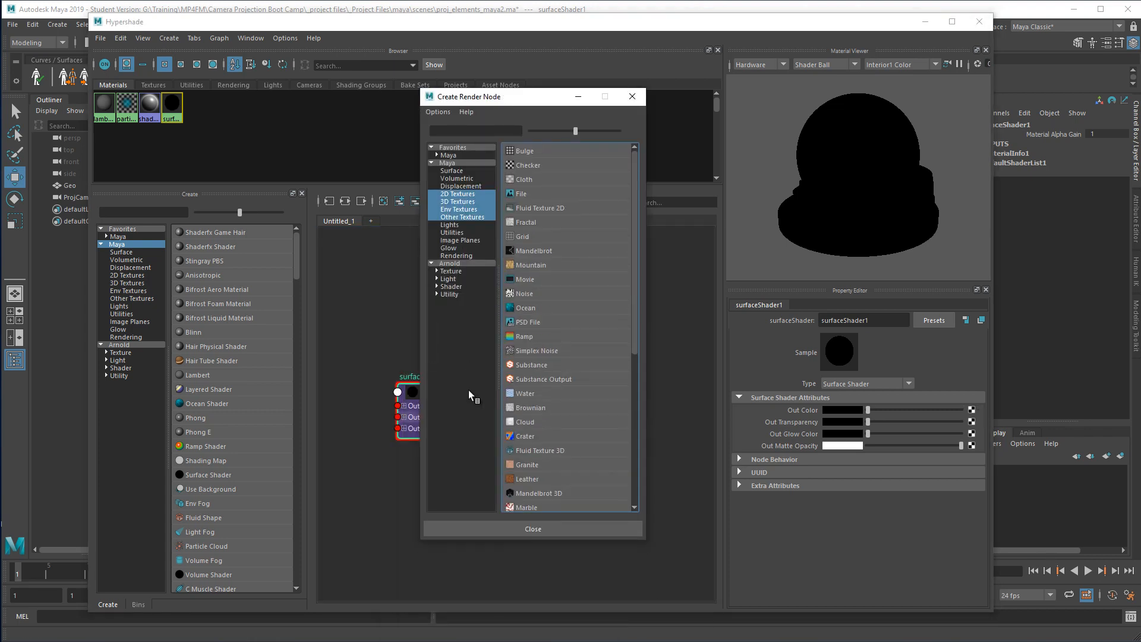
pyautogui.rightClick(523, 194)
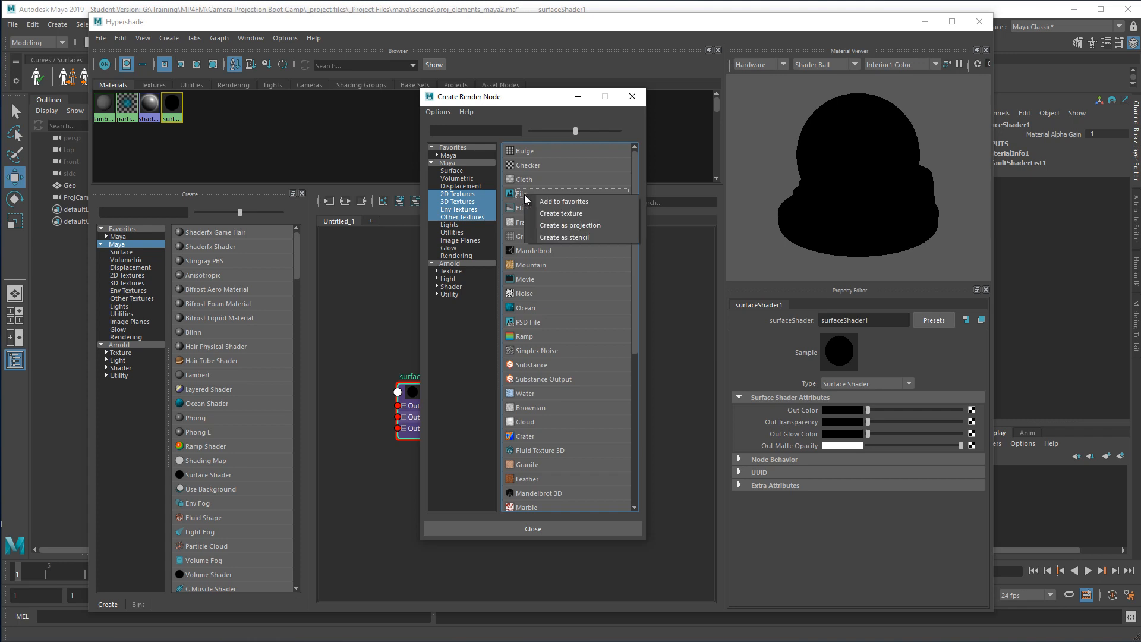
pyautogui.click(569, 230)
pyautogui.scroll(-5, 500, 472)
pyautogui.scroll(5, 500, 523)
pyautogui.keyDown('alt'); pyautogui.moveTo(535, 437); pyautogui.dragTo(599, 436, button='middle'); pyautogui.keyUp('alt')
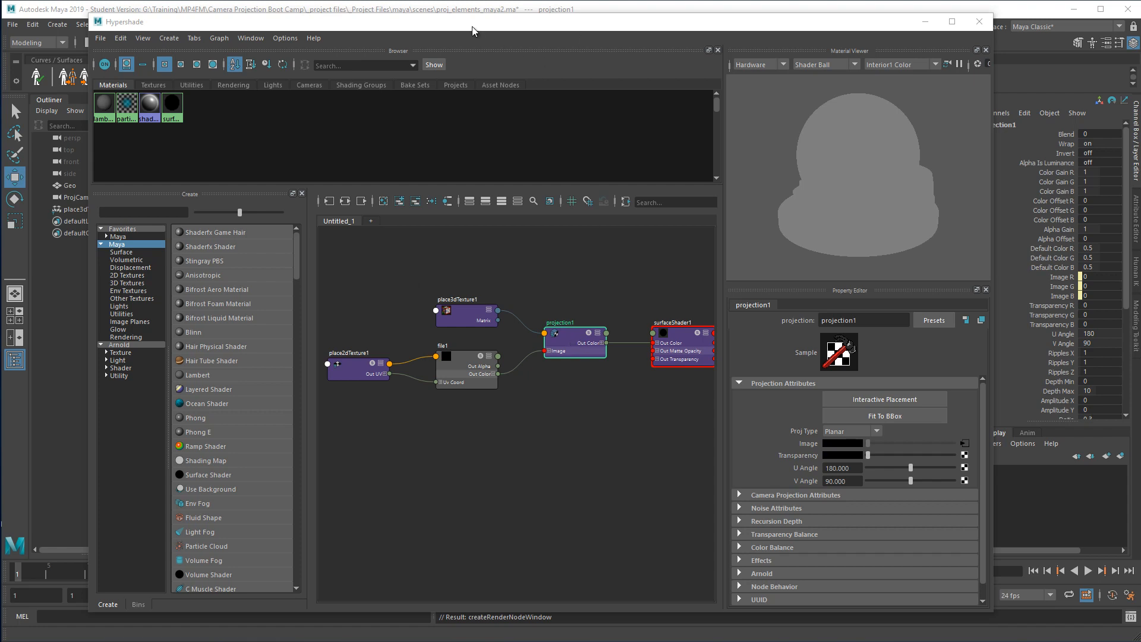
# Select the Geo plane and assign the surface shader to it.
pyautogui.moveTo(473, 27); pyautogui.dragTo(982, 58)
pyautogui.click(565, 313)
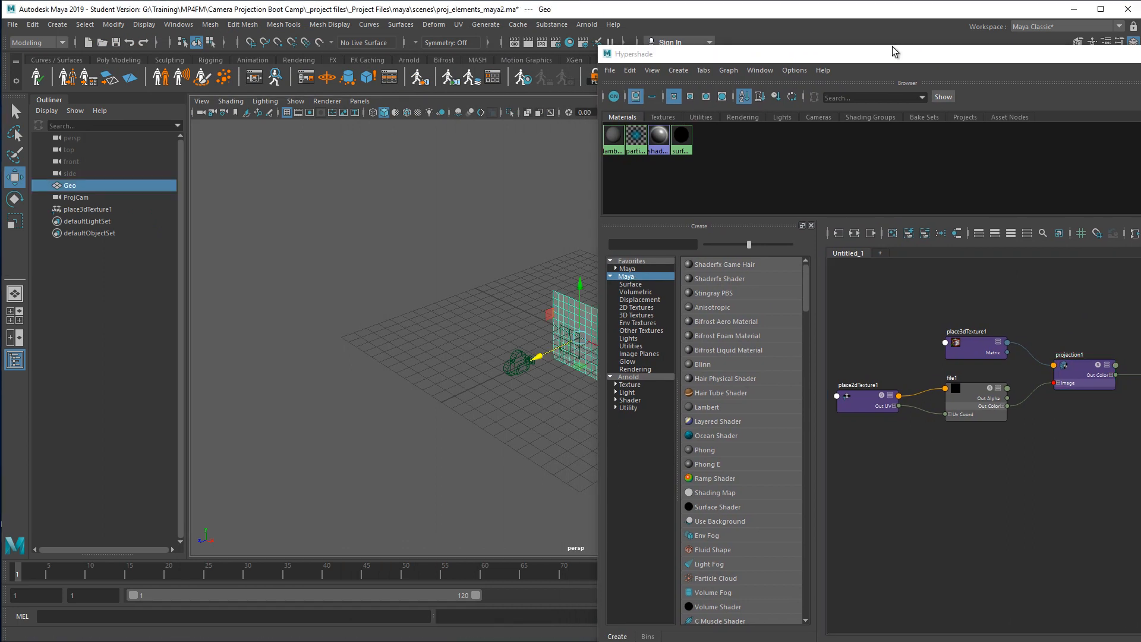
pyautogui.moveTo(894, 55); pyautogui.dragTo(439, 5)
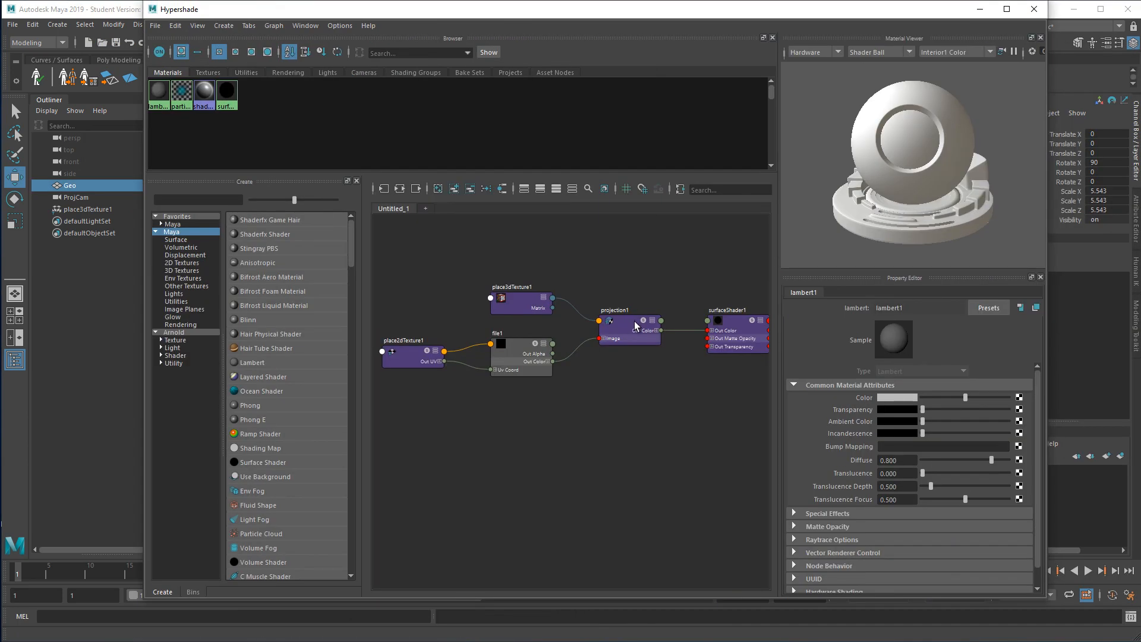
pyautogui.moveTo(742, 327); pyautogui.dragTo(742, 288, button='right')
pyautogui.moveTo(422, 12)
pyautogui.mouseDown()
pyautogui.moveTo(550, 48)
pyautogui.moveTo(997, 102)
pyautogui.moveTo(839, 70)
pyautogui.moveTo(784, 195)
pyautogui.moveTo(963, 201)
pyautogui.moveTo(347, 80)
pyautogui.moveTo(469, 62)
pyautogui.moveTo(434, 27)
pyautogui.mouseUp()
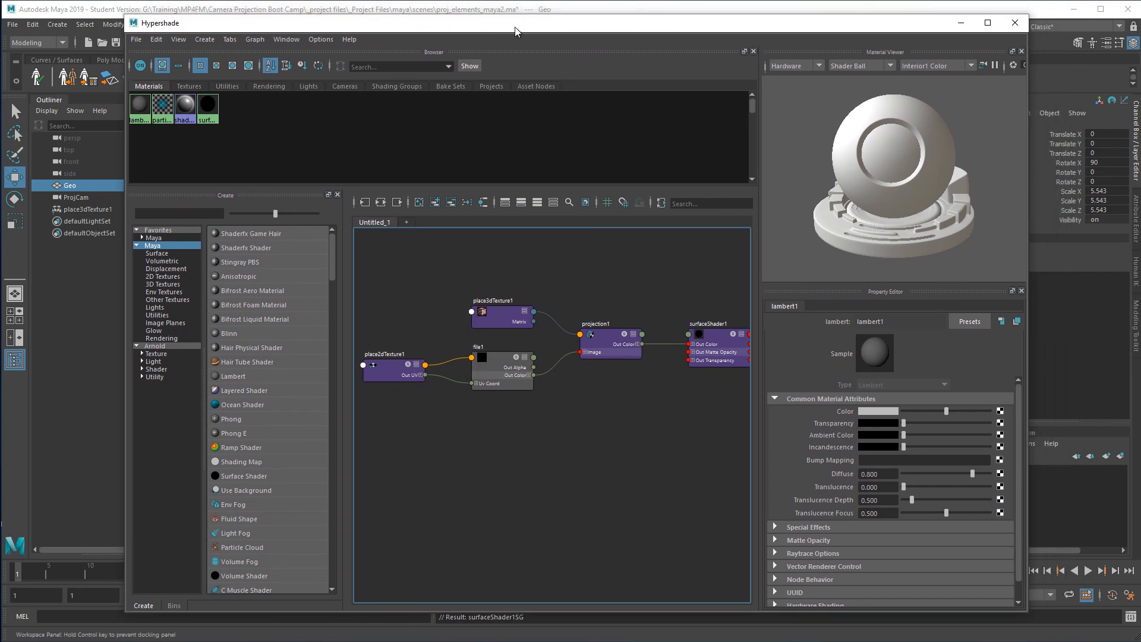
pyautogui.moveTo(552, 22); pyautogui.dragTo(516, 23)
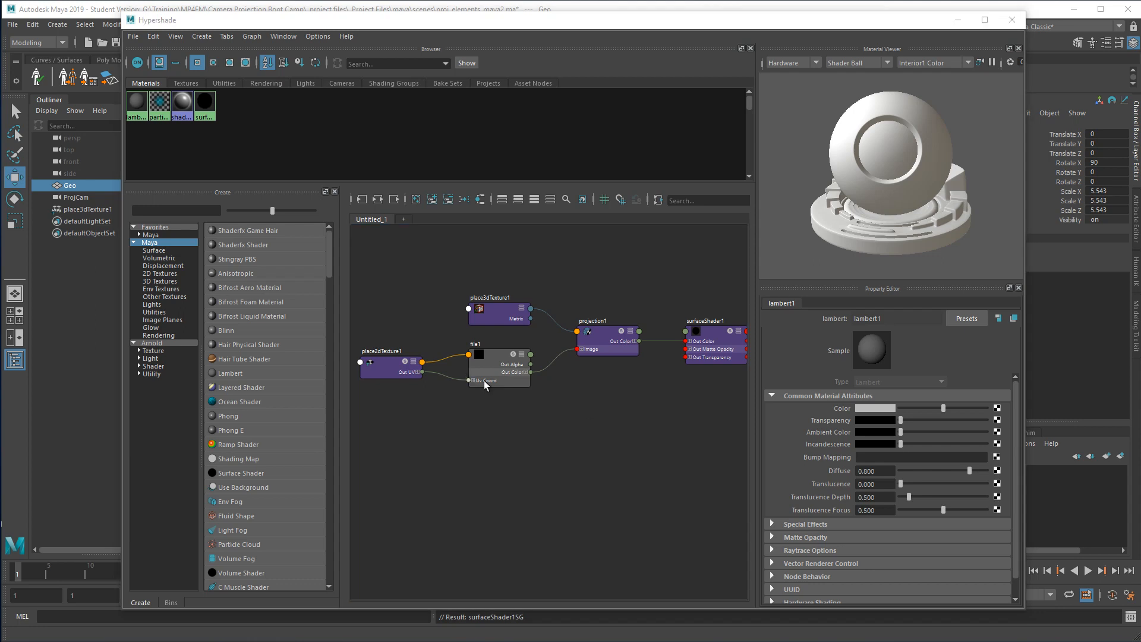
# Set the projection1 node's projection type to Perspective and link it to the ProjCamShape camera.
pyautogui.click(602, 329)
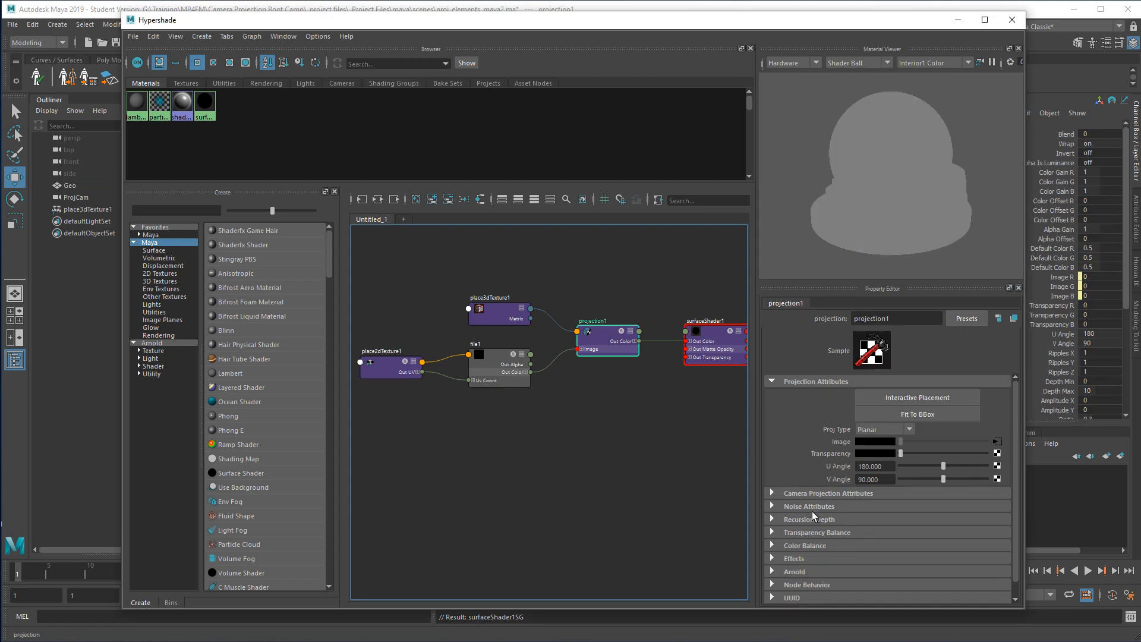
pyautogui.click(772, 493)
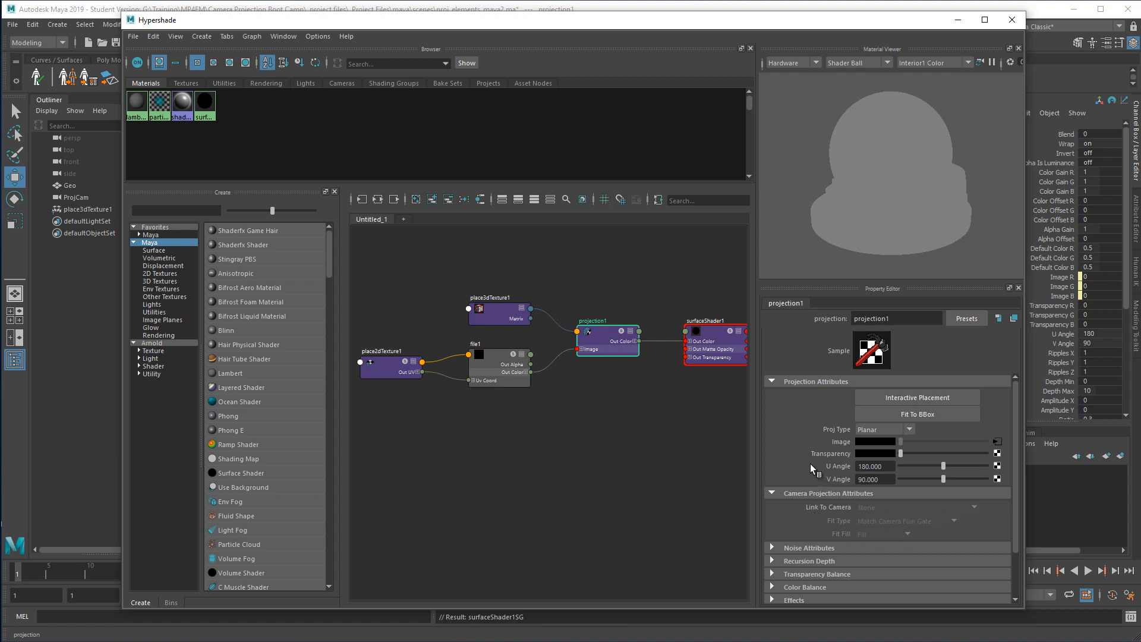
pyautogui.click(911, 430)
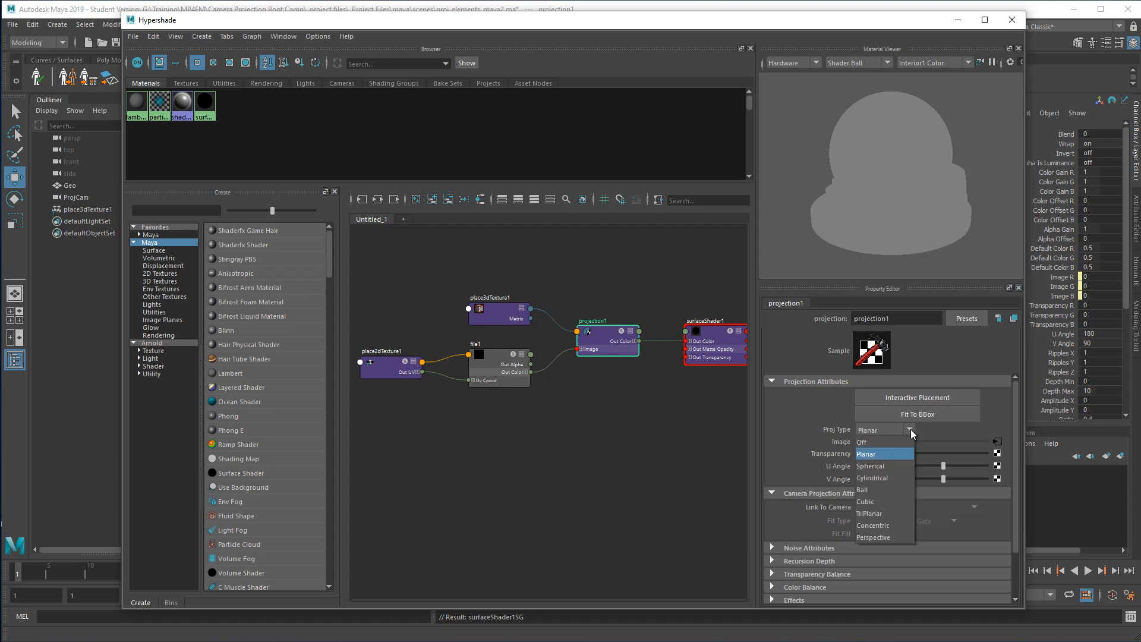
pyautogui.click(887, 536)
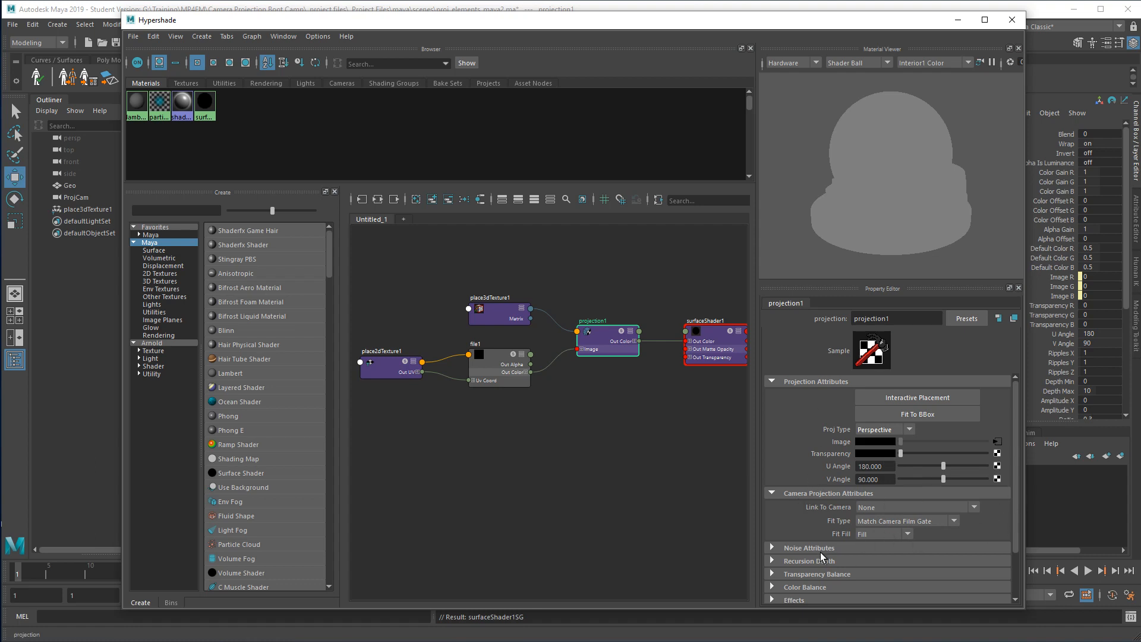
pyautogui.click(974, 507)
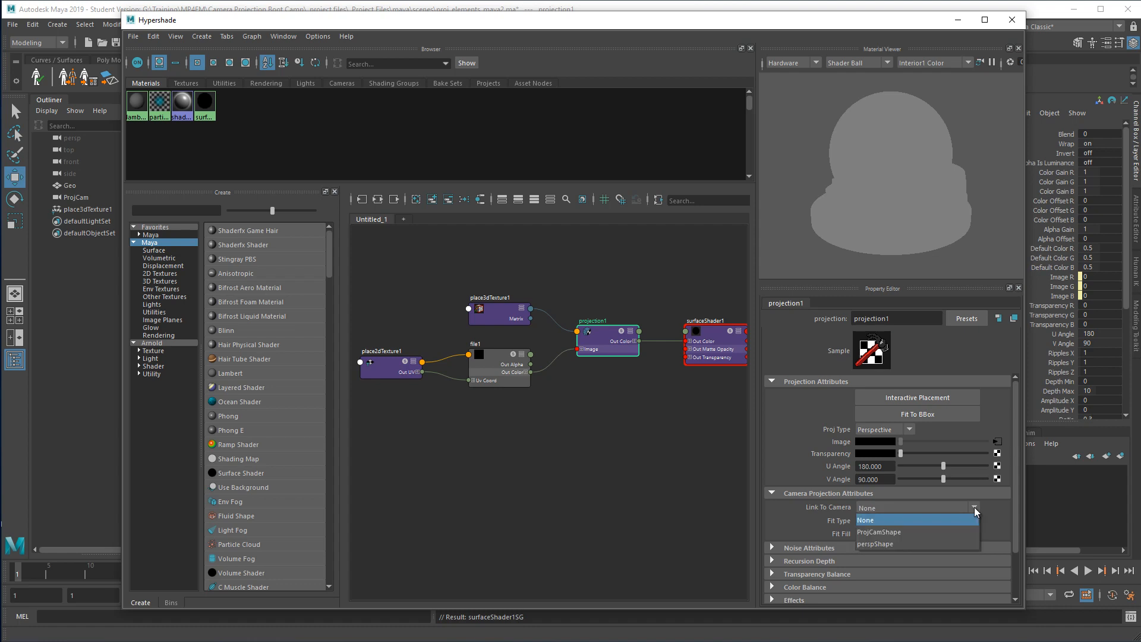
pyautogui.click(871, 532)
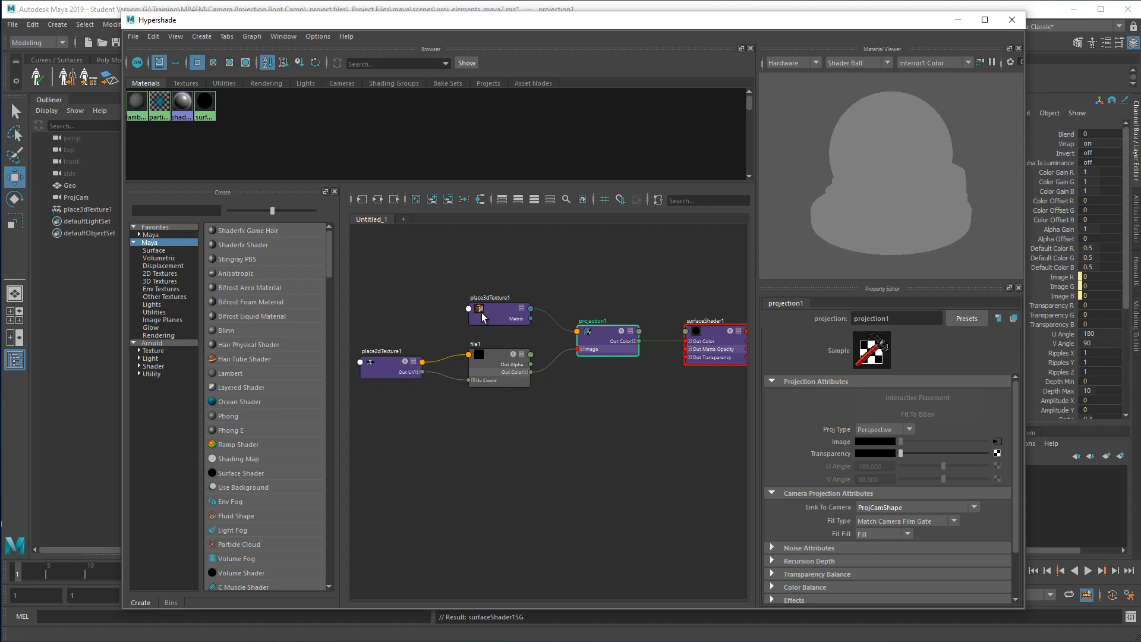
# Graph the input and output connections of projection1 and examine the linked ProjCamShape node.
pyautogui.click(412, 281)
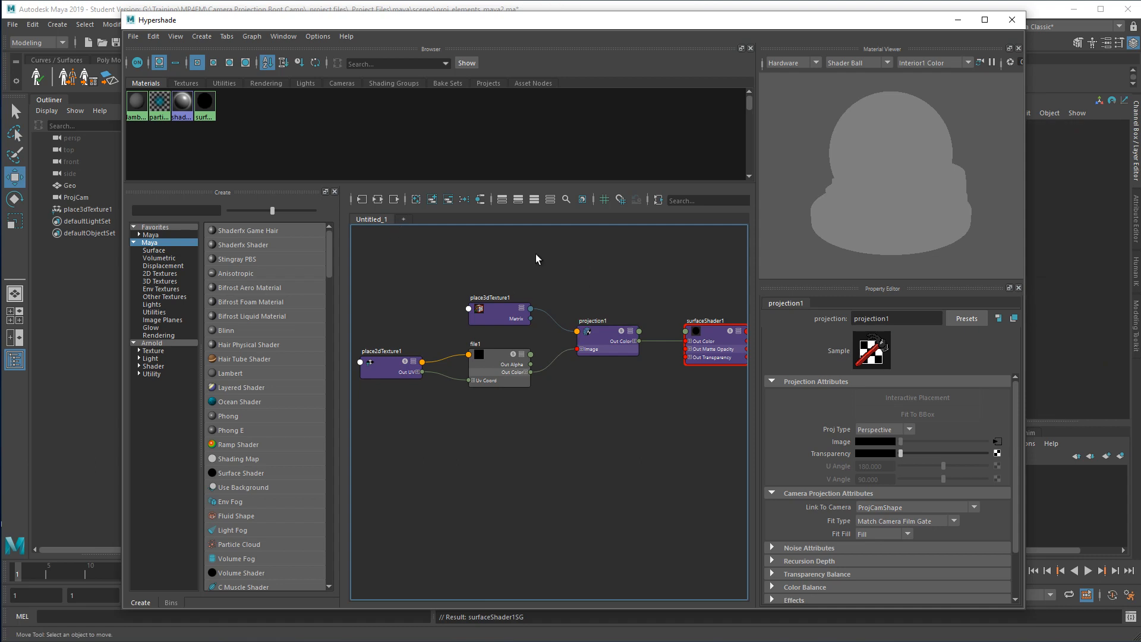
pyautogui.click(603, 334)
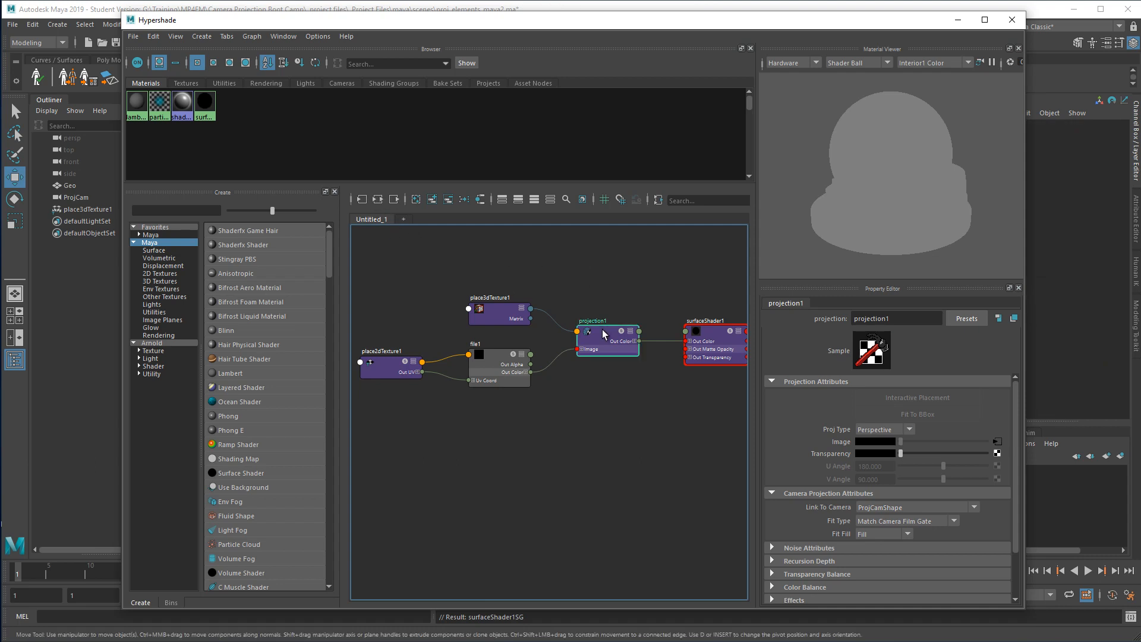
pyautogui.click(379, 202)
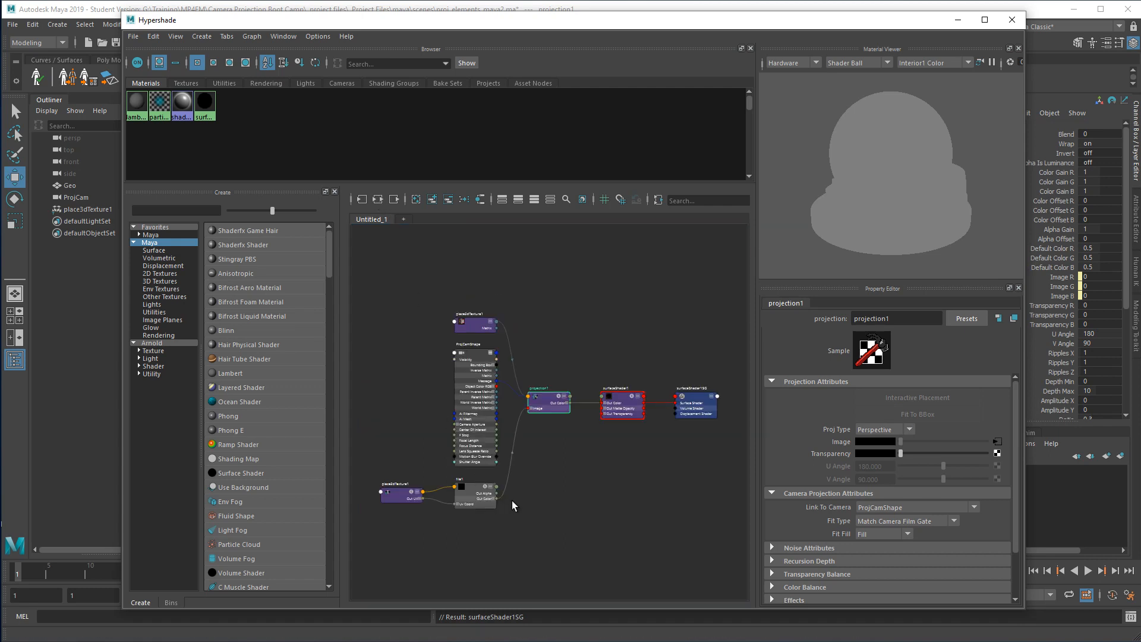
pyautogui.scroll(3, 479, 462)
pyautogui.scroll(-3, 479, 463)
pyautogui.scroll(2, 479, 463)
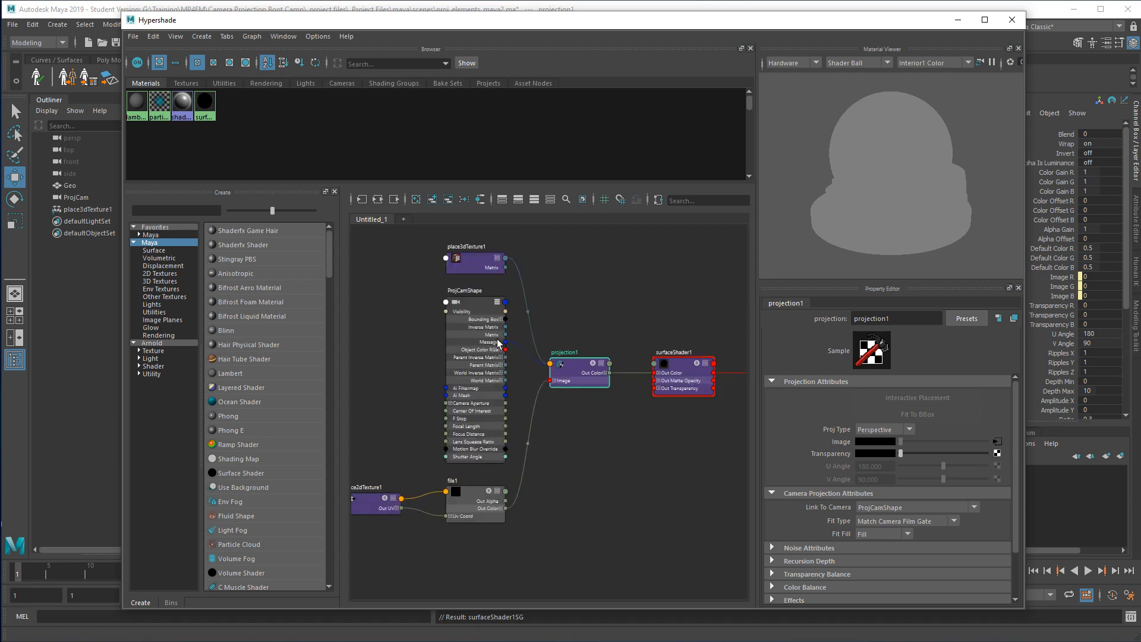
pyautogui.click(473, 302)
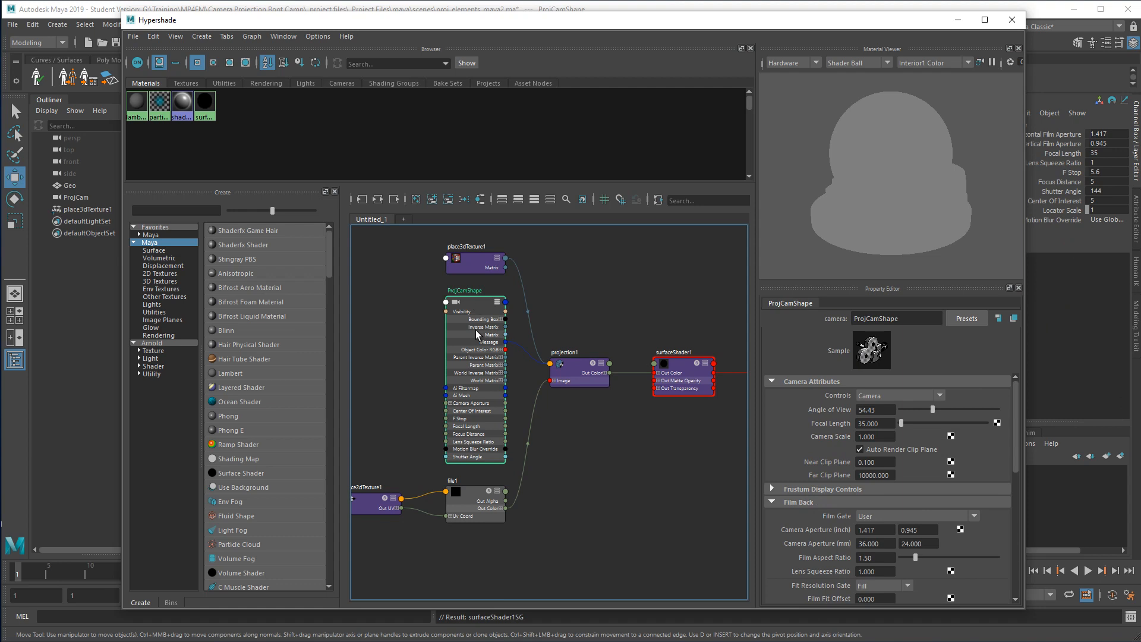
# Load checkerboard.jpg from the sourceimages folder as the file1 texture's image.
pyautogui.click(471, 491)
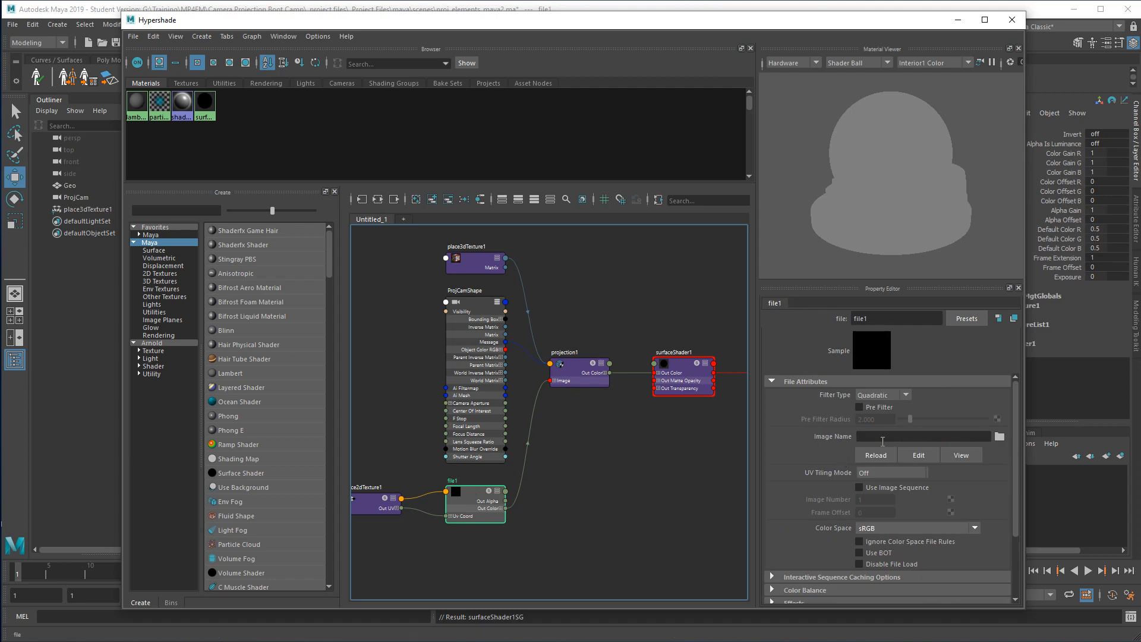
pyautogui.click(999, 437)
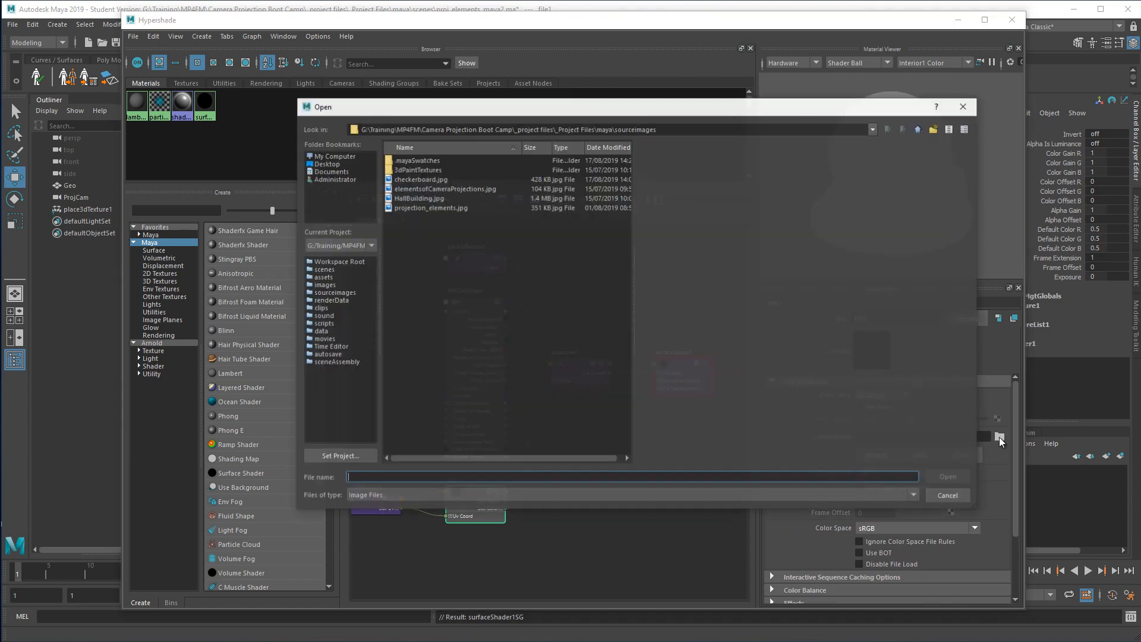
pyautogui.click(432, 180)
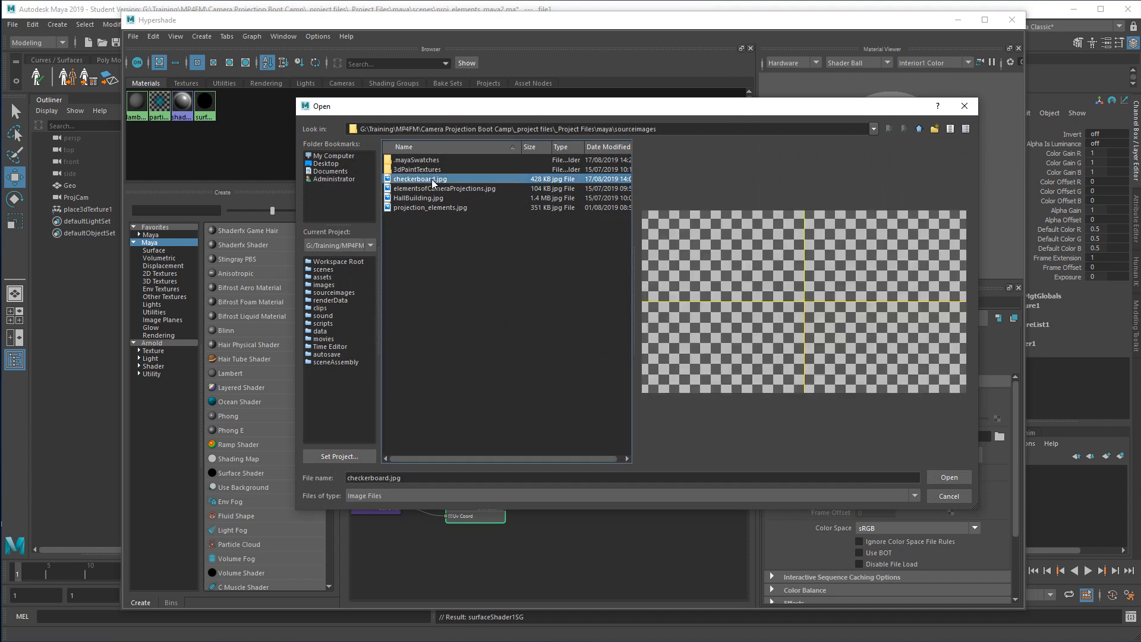
pyautogui.click(949, 477)
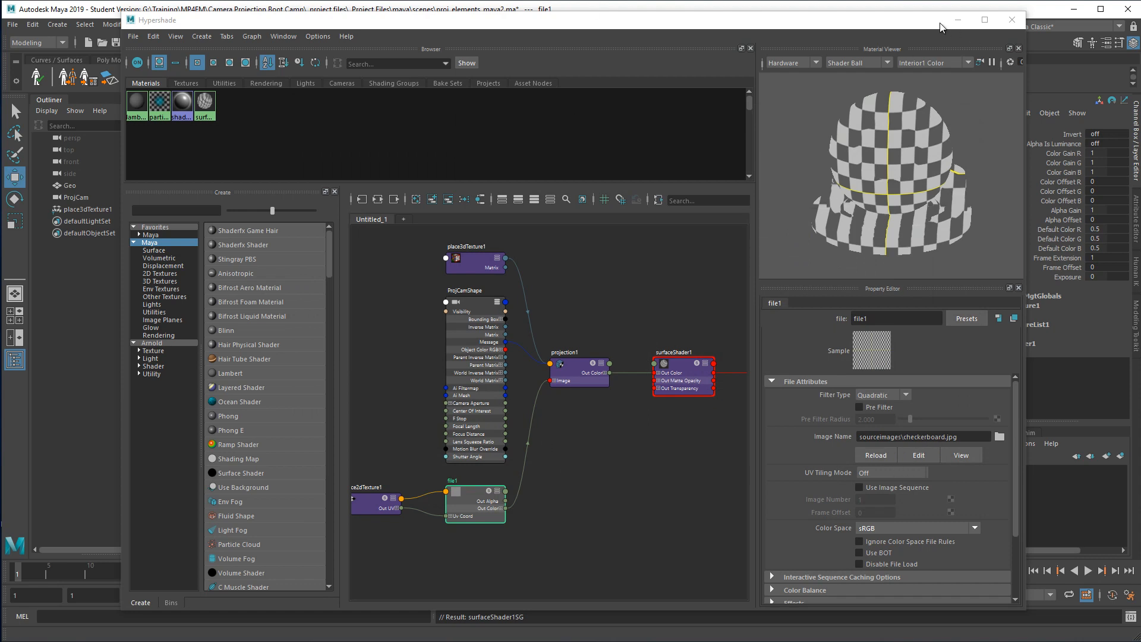
# Close the Hypershade and compare wireframe and shaded display, ending with the perspective view in textured display.
pyautogui.moveTo(887, 25); pyautogui.dragTo(891, 59)
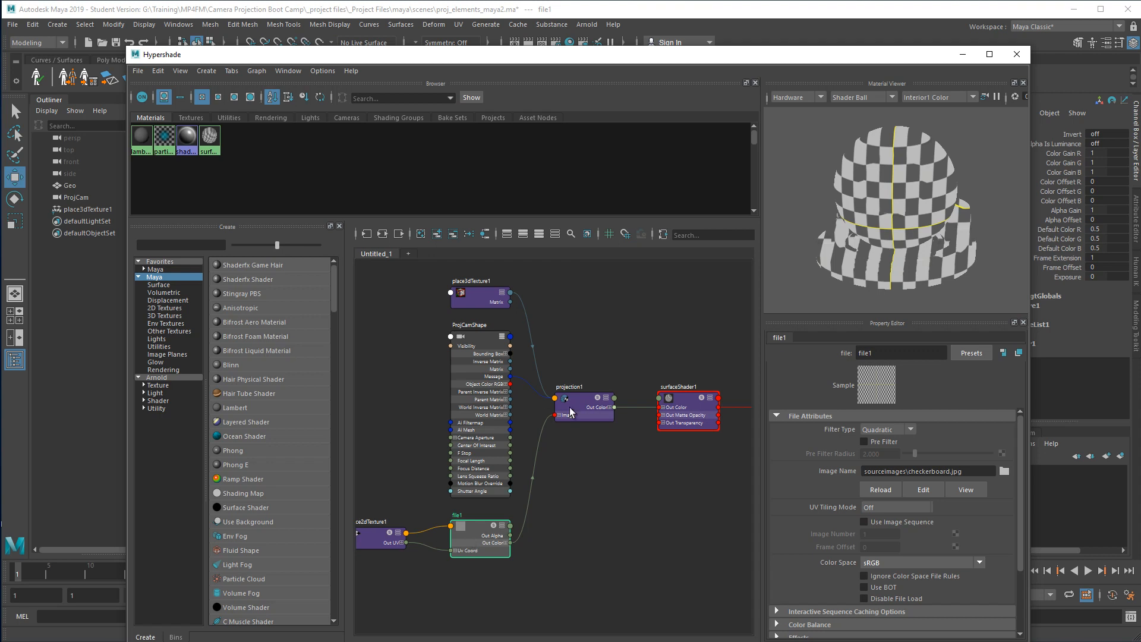
pyautogui.click(688, 402)
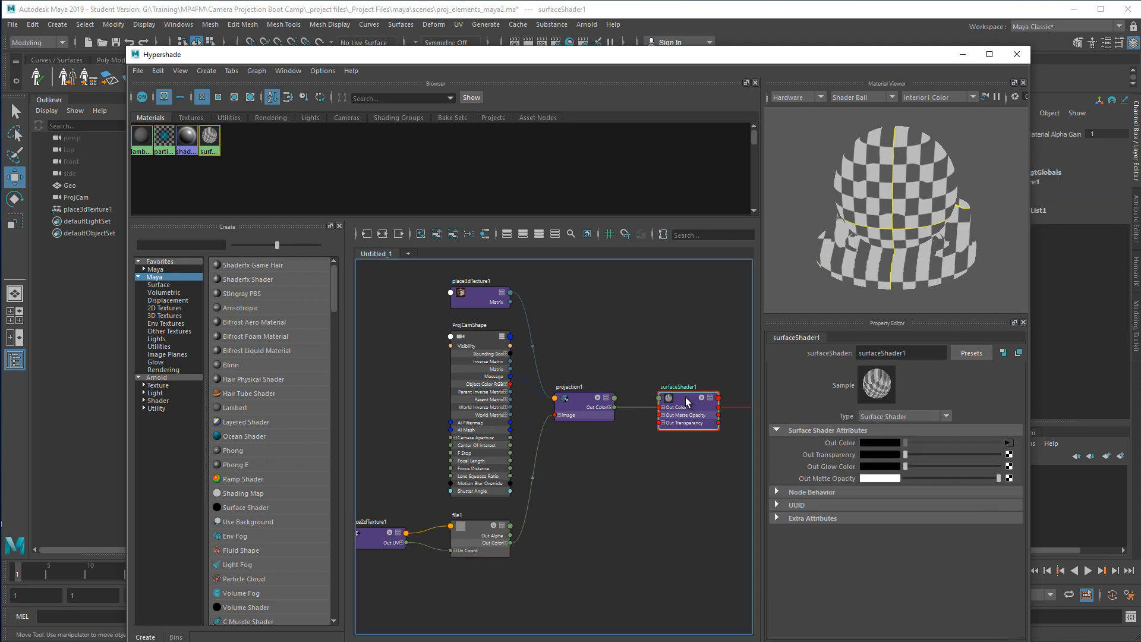
pyautogui.click(1018, 54)
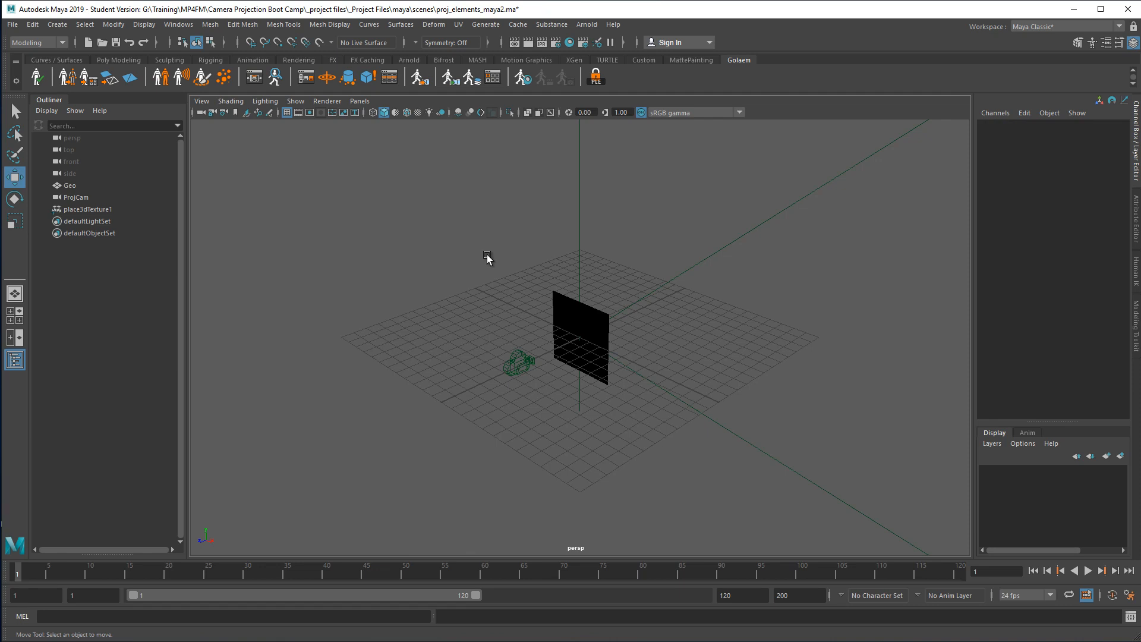
pyautogui.press('6')
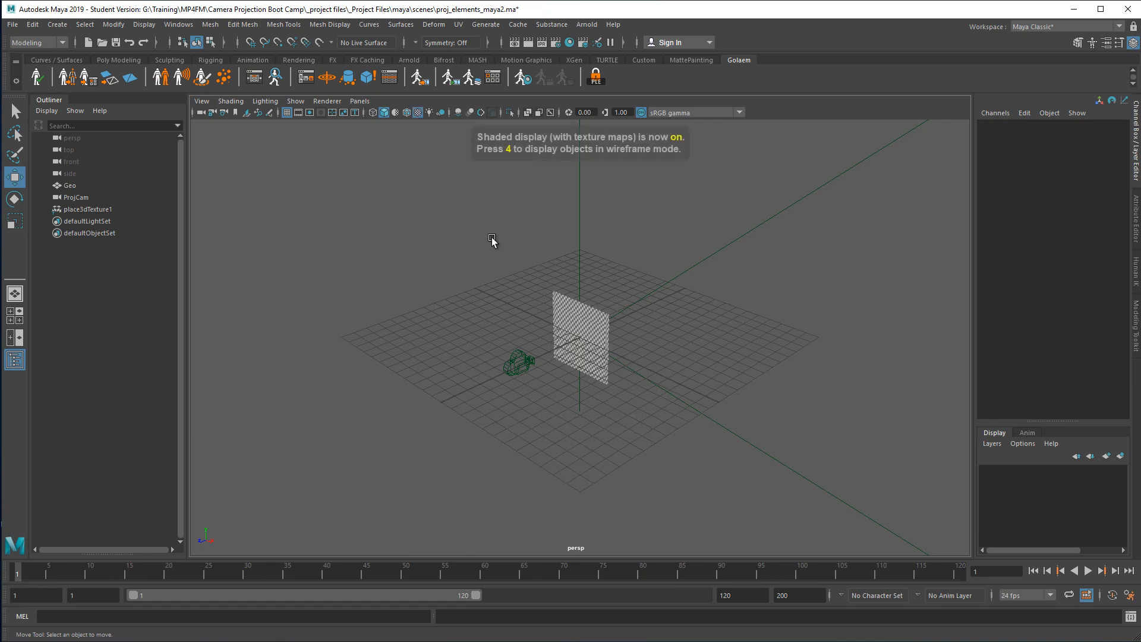
pyautogui.press('4')
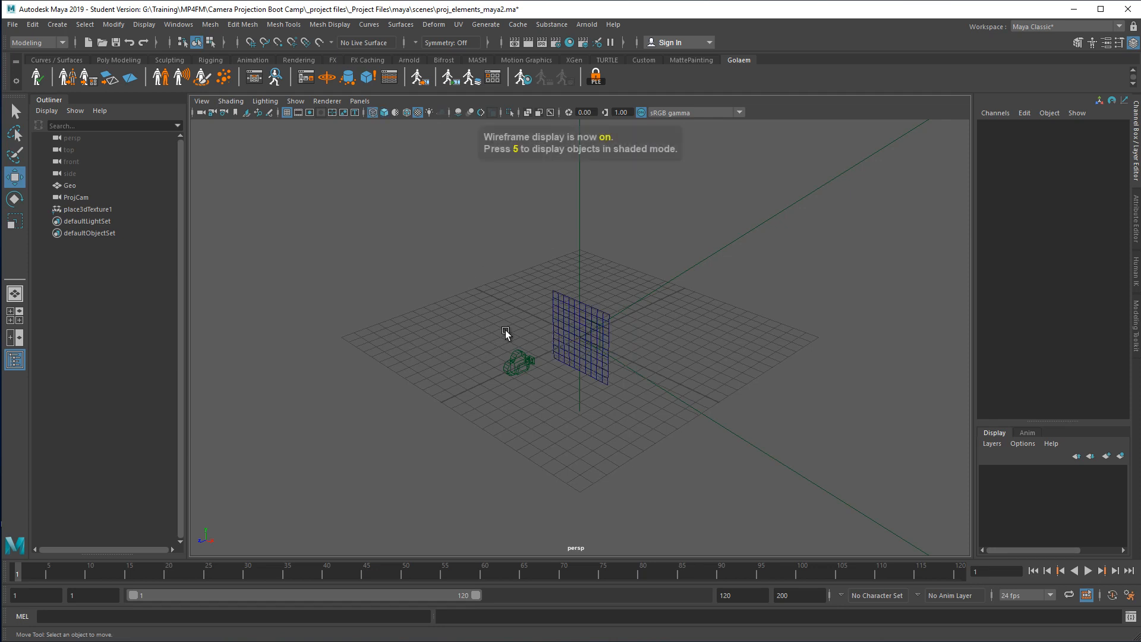
pyautogui.press('5')
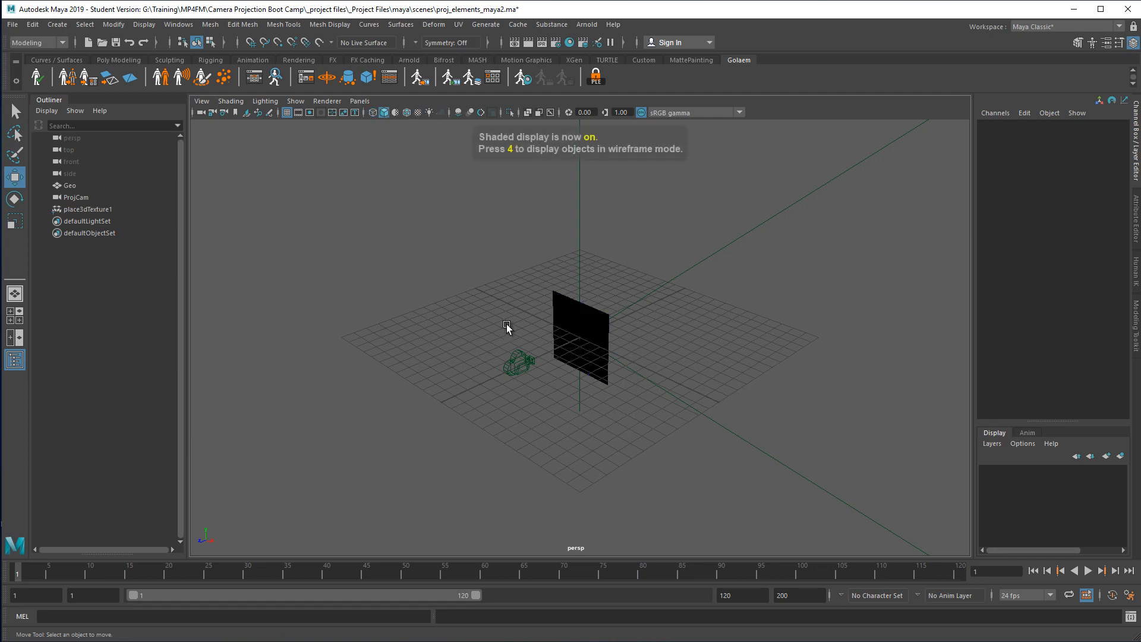
pyautogui.press('6')
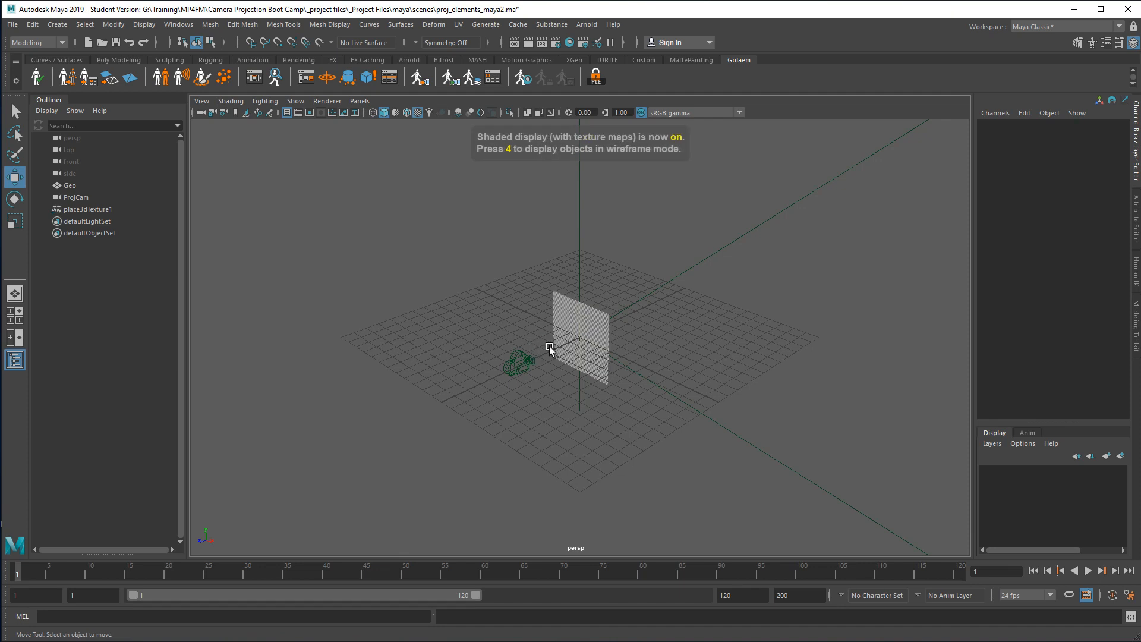
# Look through ProjCam to check the projected checkerboard, and return to the persp view.
pyautogui.click(360, 101)
pyautogui.moveTo(382, 113)
pyautogui.click(501, 114)
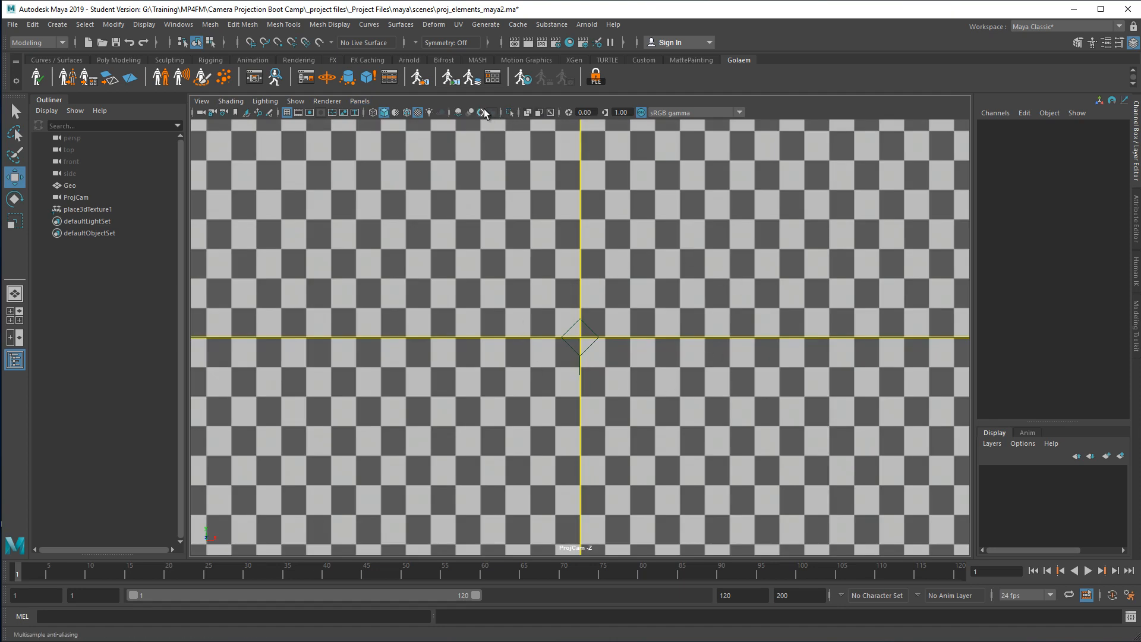
pyautogui.click(360, 101)
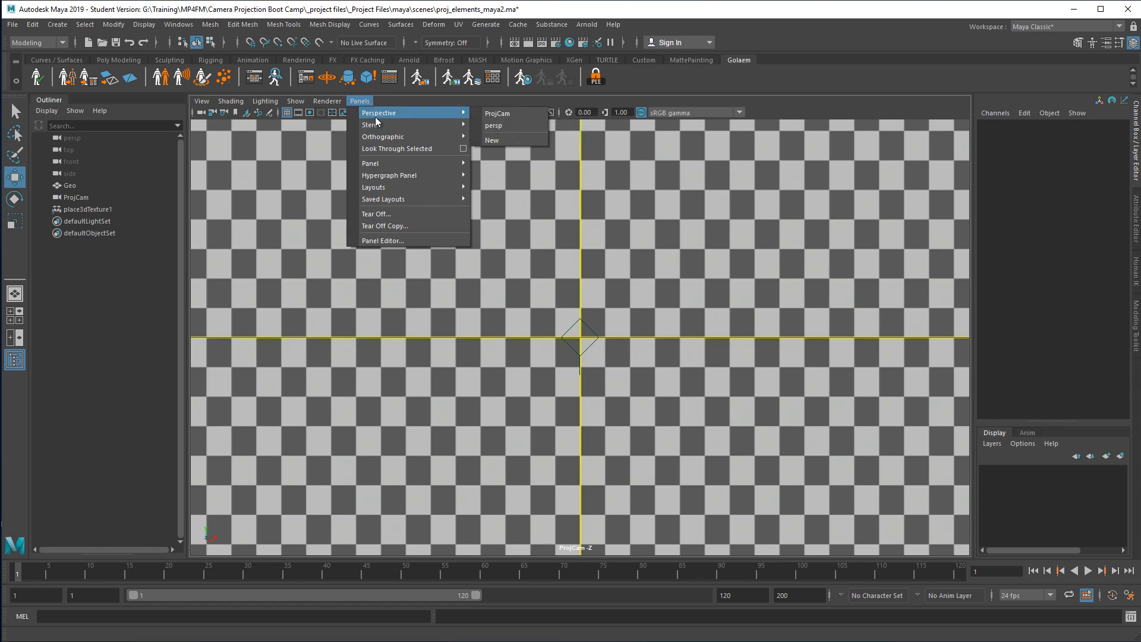
pyautogui.click(493, 126)
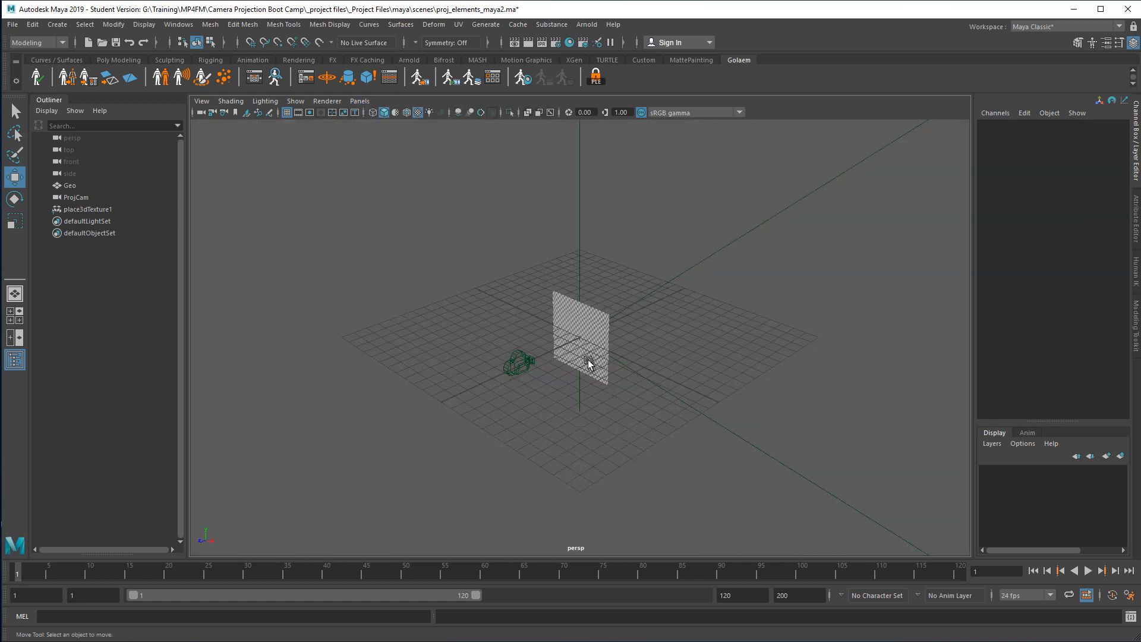
# Duplicate the ProjCam camera and rename the copy ShotCam.
pyautogui.click(515, 373)
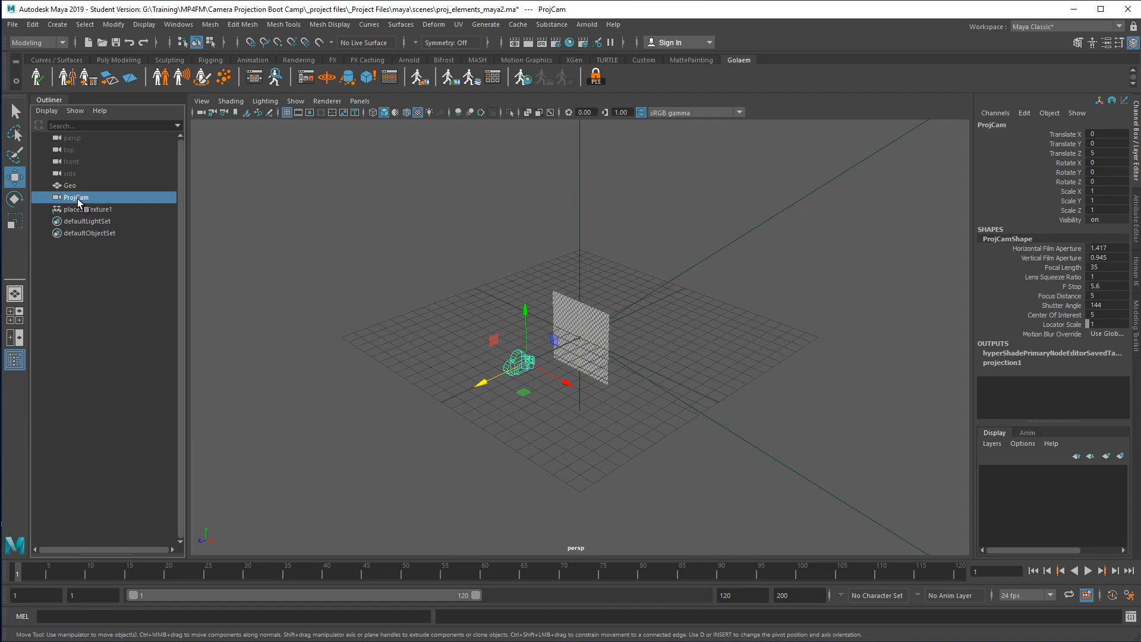
pyautogui.hotkey('ctrl', 'd')
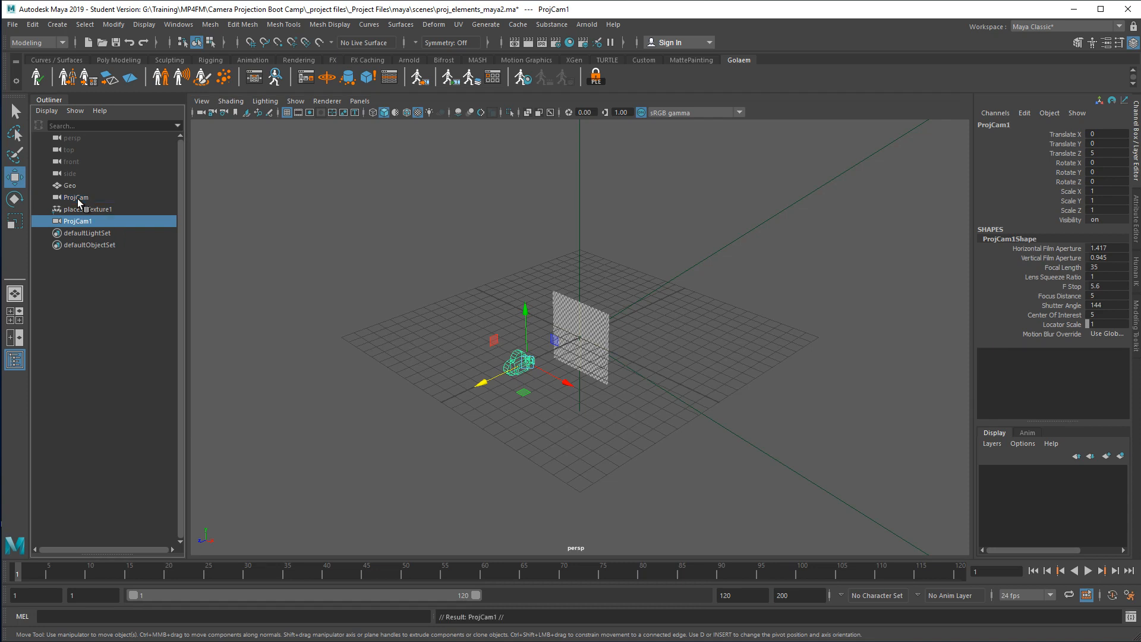
pyautogui.doubleClick(75, 223)
pyautogui.moveTo(76, 223); pyautogui.dragTo(2, 218)
pyautogui.write('s')
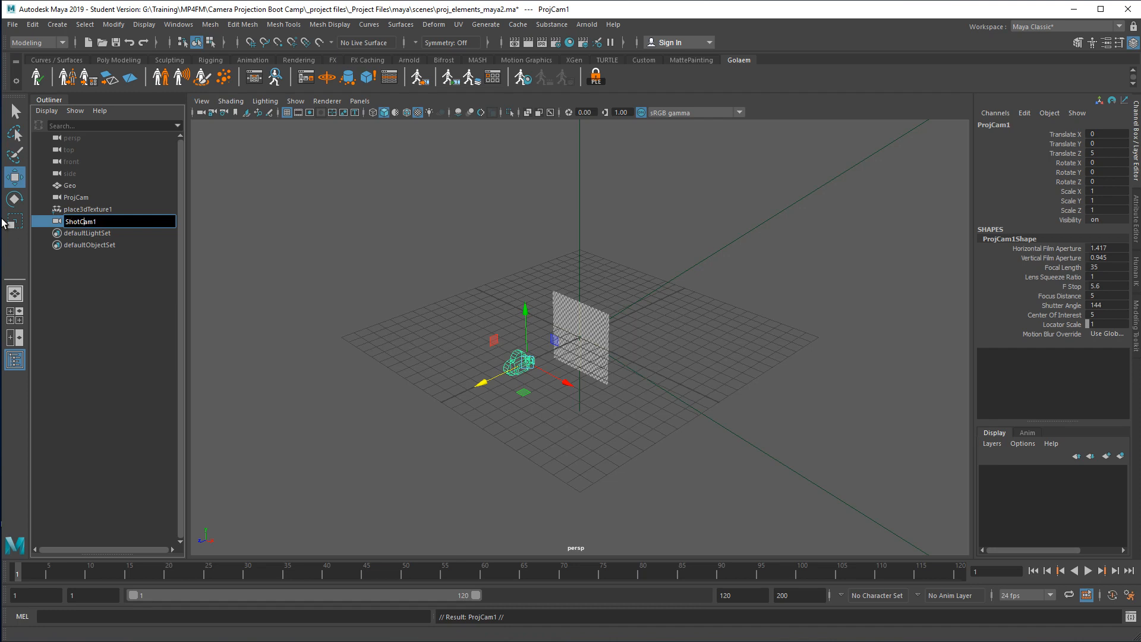
pyautogui.press('BackSpace')
pyautogui.press('Return')
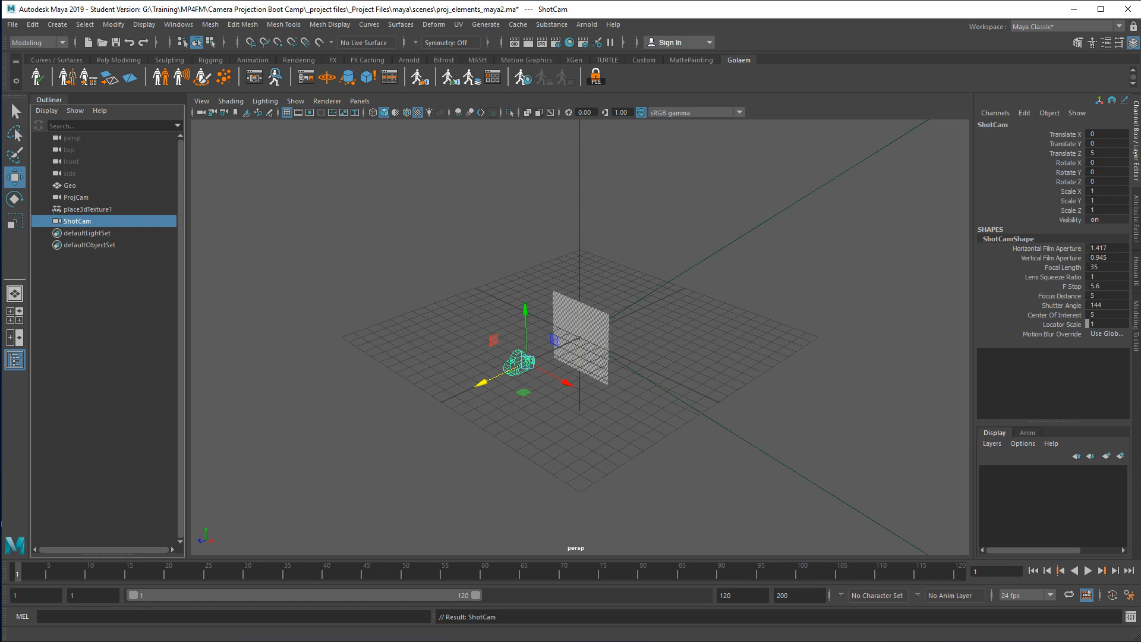
# Move ShotCam back to a Translate Z of 10 and set a keyframe on it at frame 1.
pyautogui.moveTo(481, 386); pyautogui.dragTo(445, 399)
pyautogui.click(1102, 153)
pyautogui.doubleClick(1106, 154)
pyautogui.write('1')
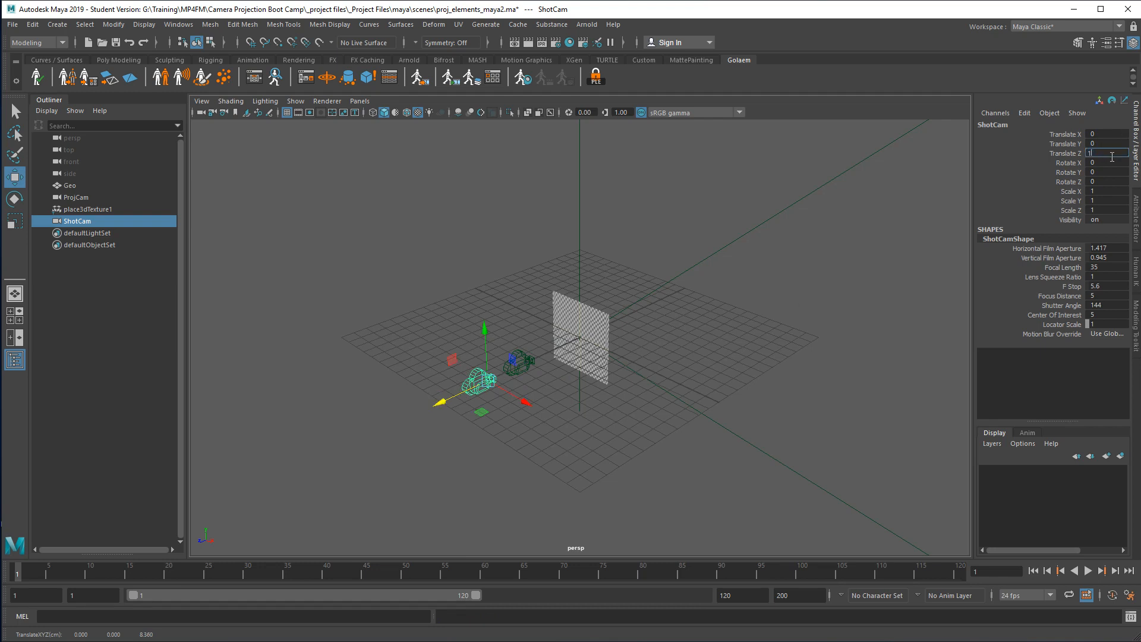
pyautogui.write('0')
pyautogui.press('Return')
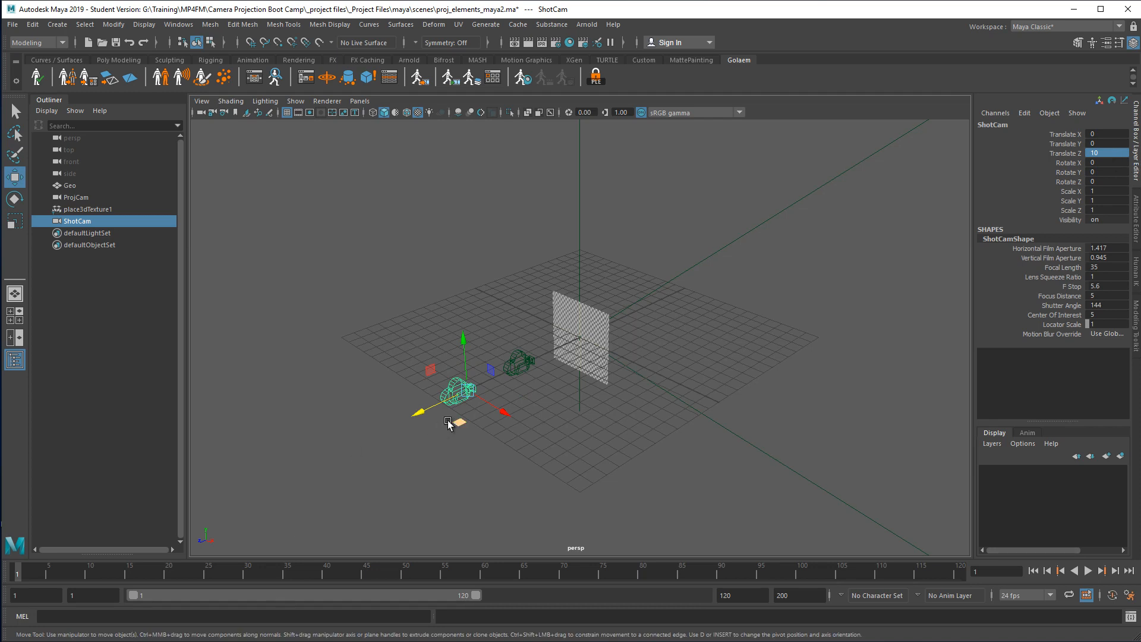
pyautogui.press('s')
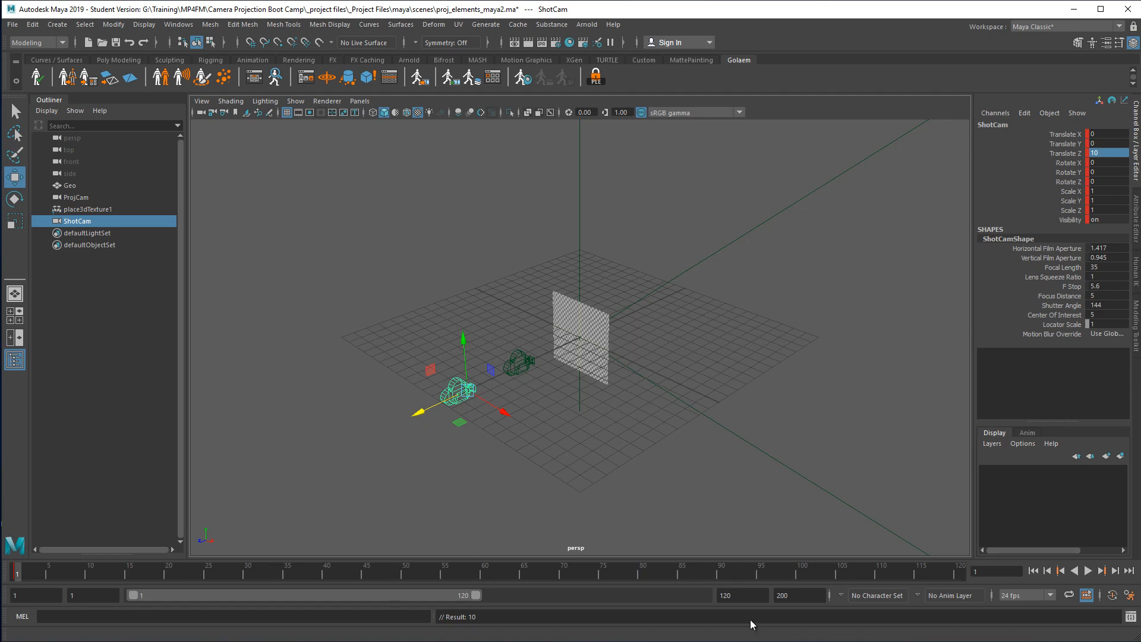
# Set the playback range's end frame to 100.
pyautogui.doubleClick(740, 592)
pyautogui.write('100')
pyautogui.press('Return')
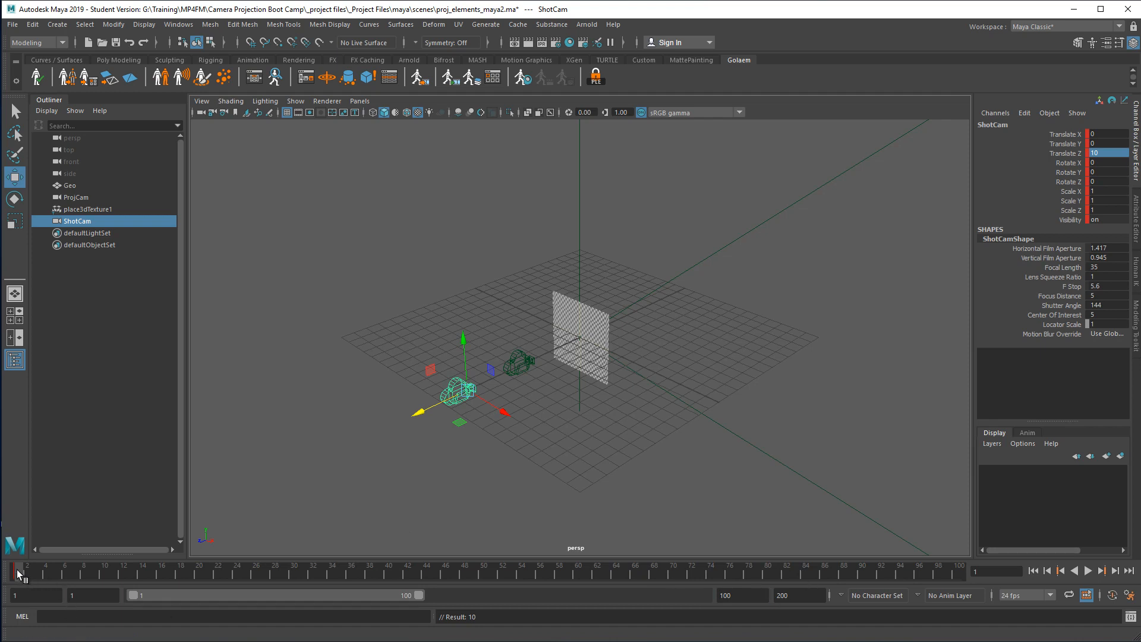
# Move ShotCam closer to the plane at frame 100, set its Translate Z to 2, and key it there.
pyautogui.hotkey('alt', 'v')
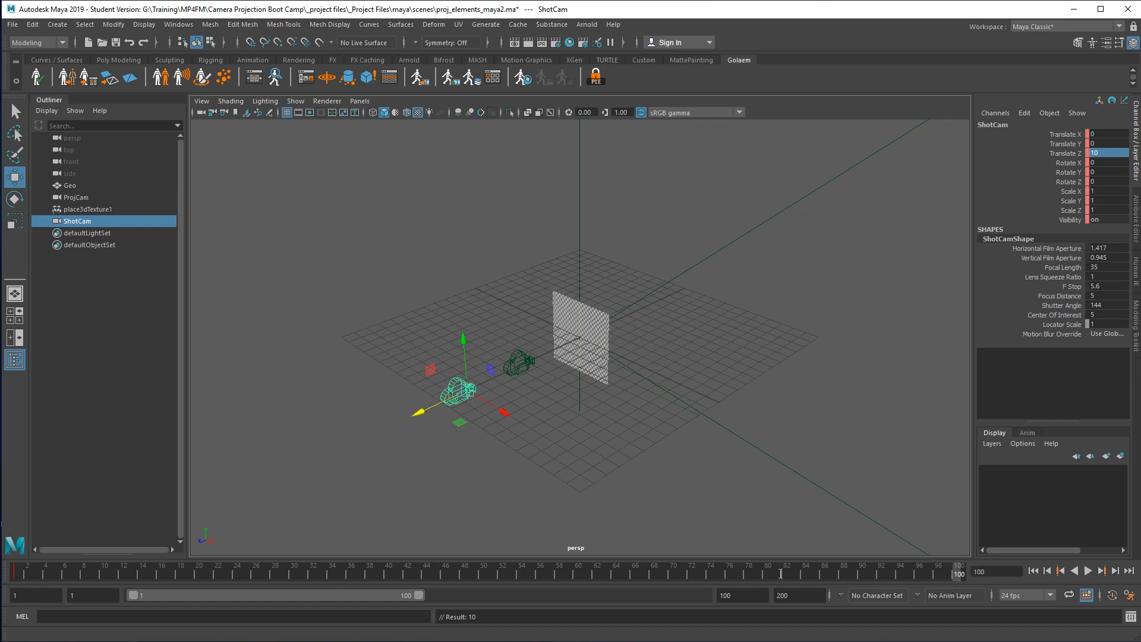
pyautogui.moveTo(419, 412); pyautogui.dragTo(506, 383)
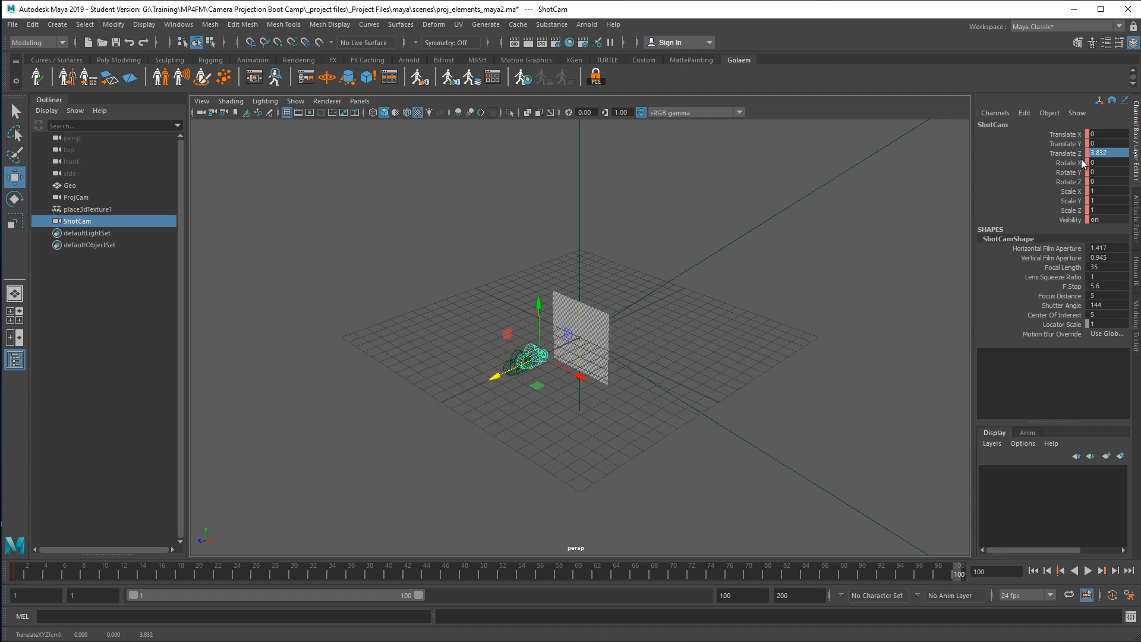
pyautogui.doubleClick(1116, 152)
pyautogui.press('Return')
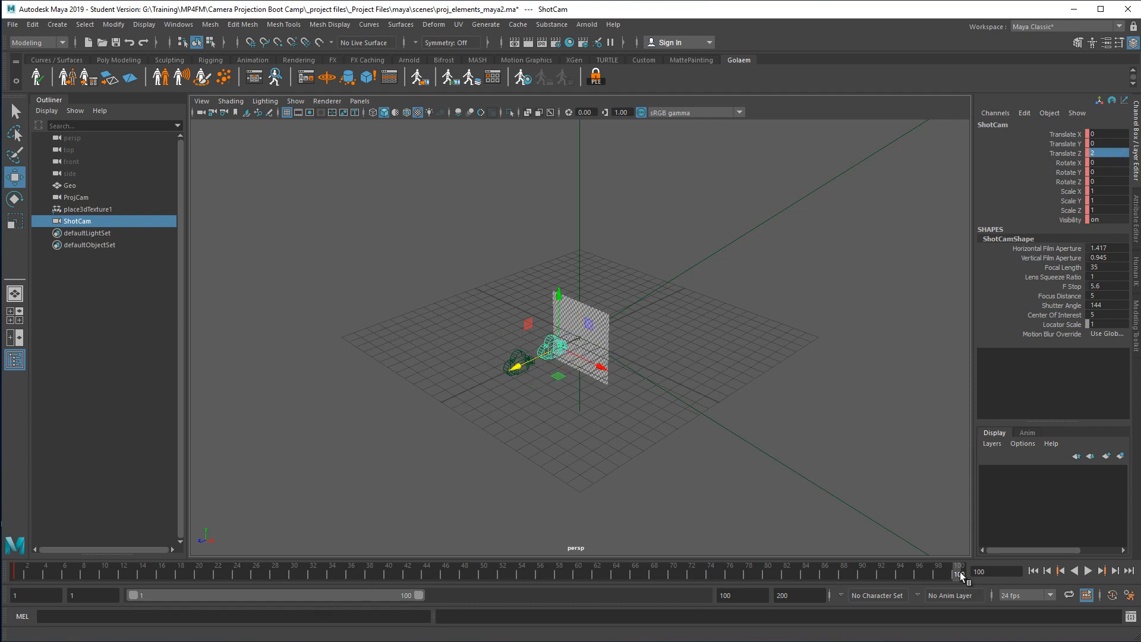
pyautogui.press('s')
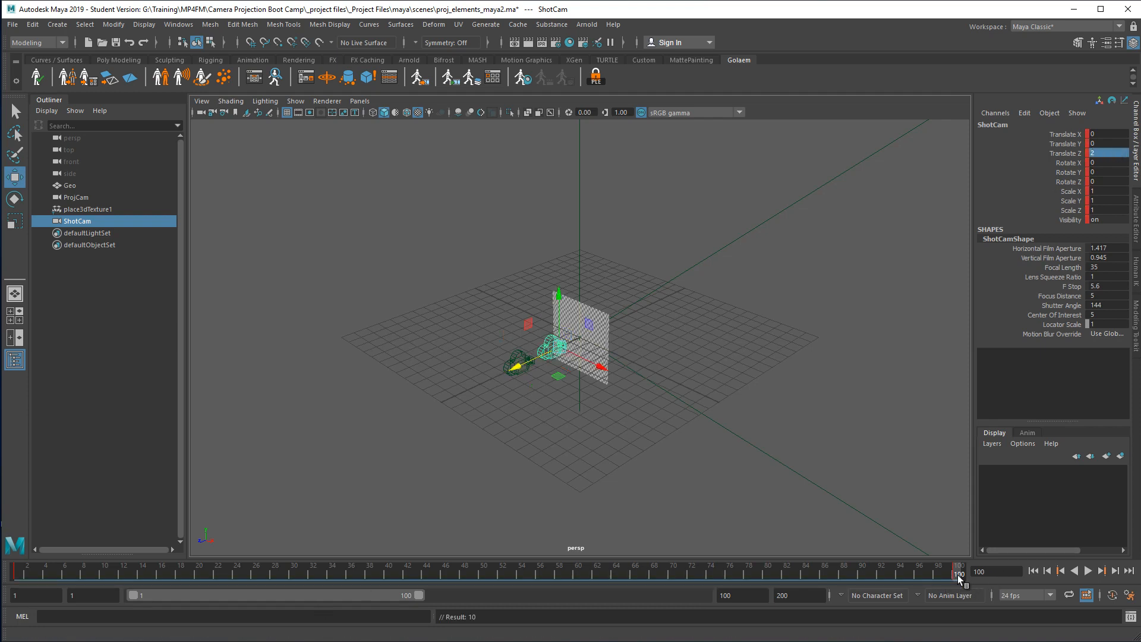
# Play back the ShotCam move in the persp view, select the Geo plane, and return to frame 1.
pyautogui.hotkey('alt', 'v')
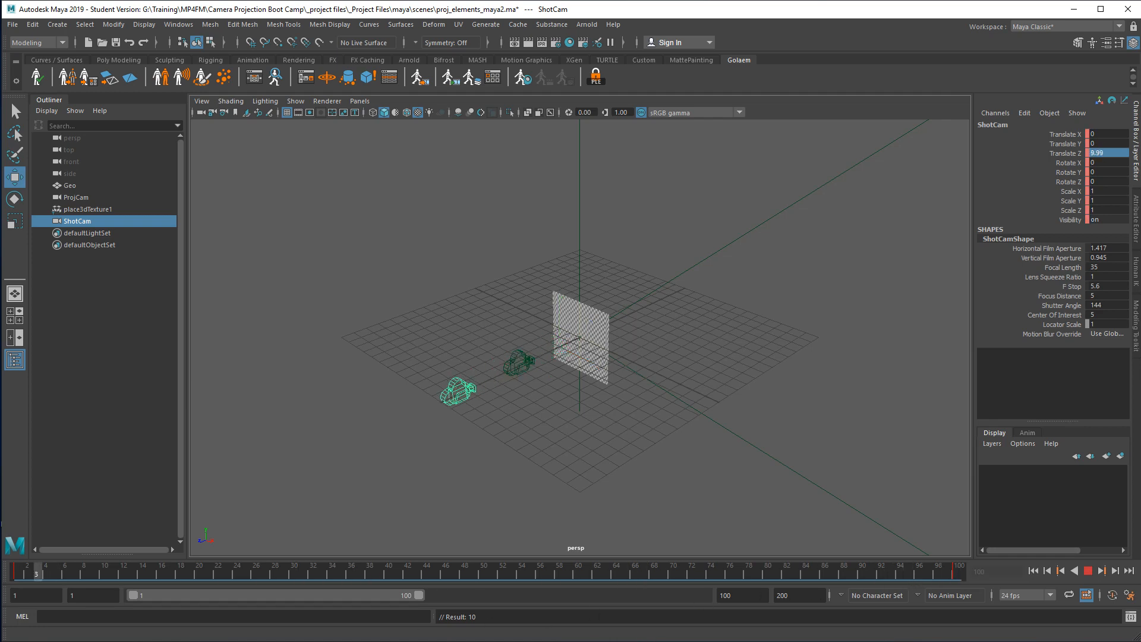
pyautogui.hotkey('alt', 'v')
pyautogui.click(333, 178)
pyautogui.click(20, 572)
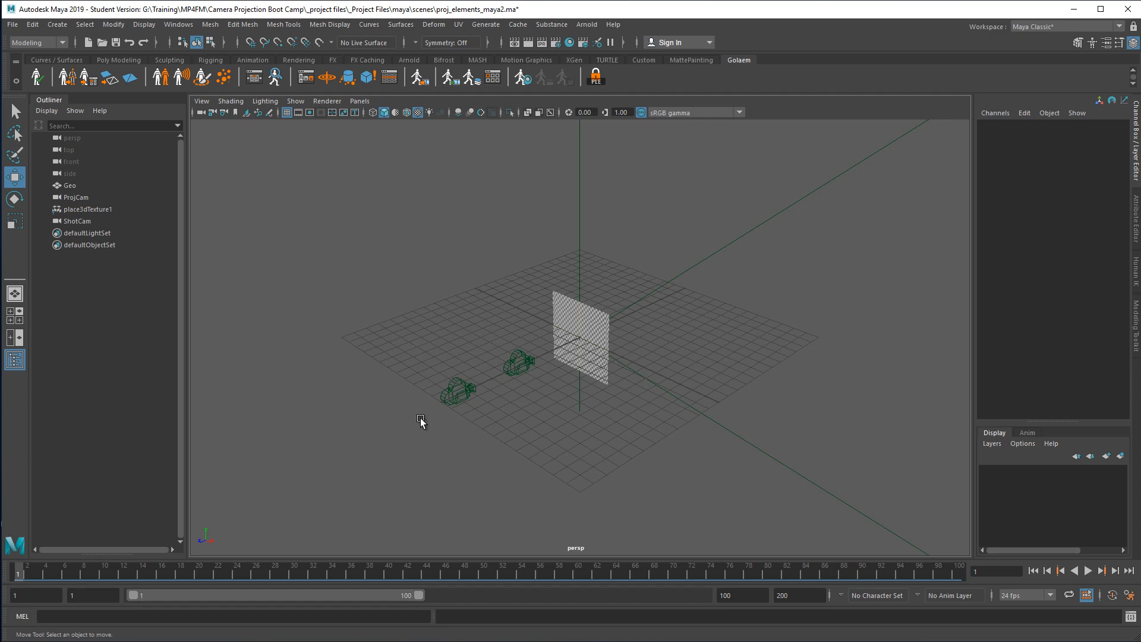
pyautogui.click(583, 324)
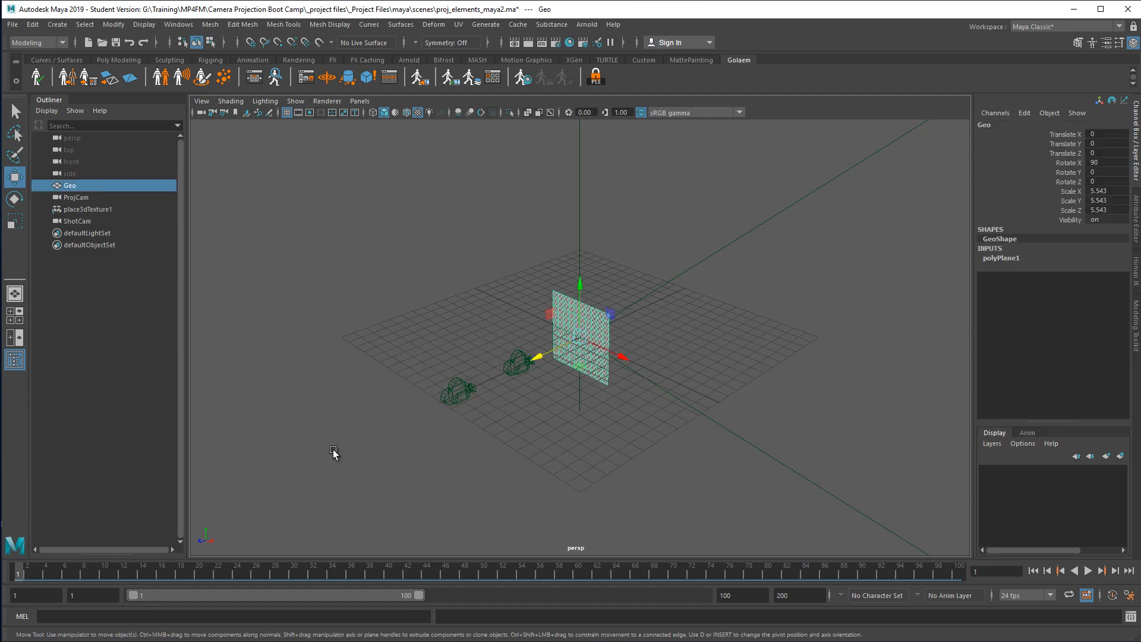
pyautogui.hotkey('alt', 'v')
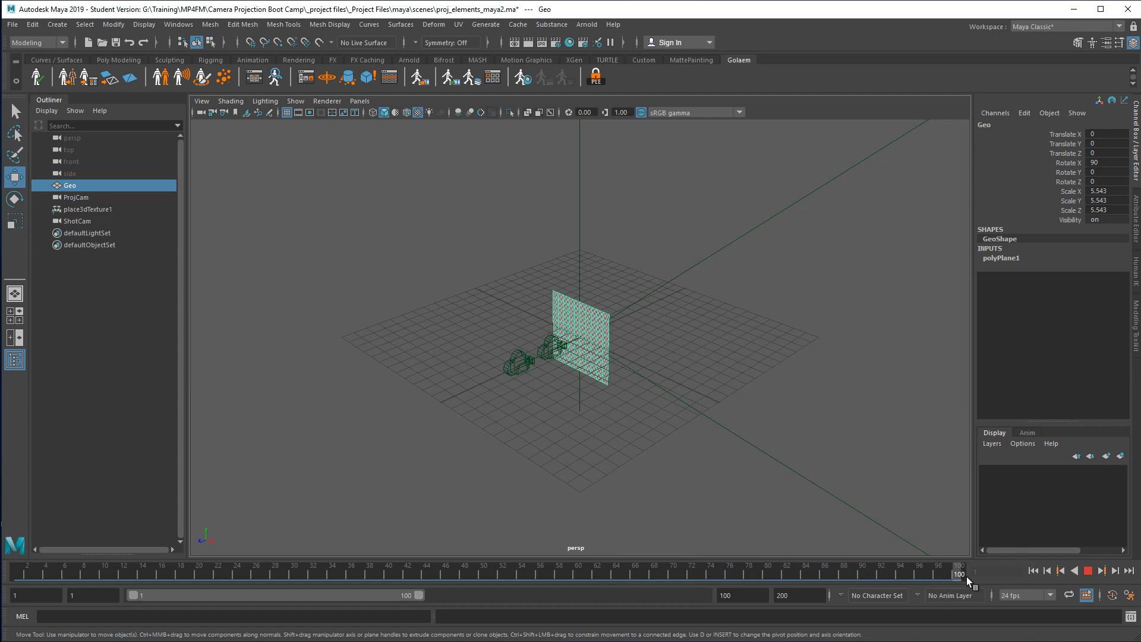
pyautogui.click(1088, 570)
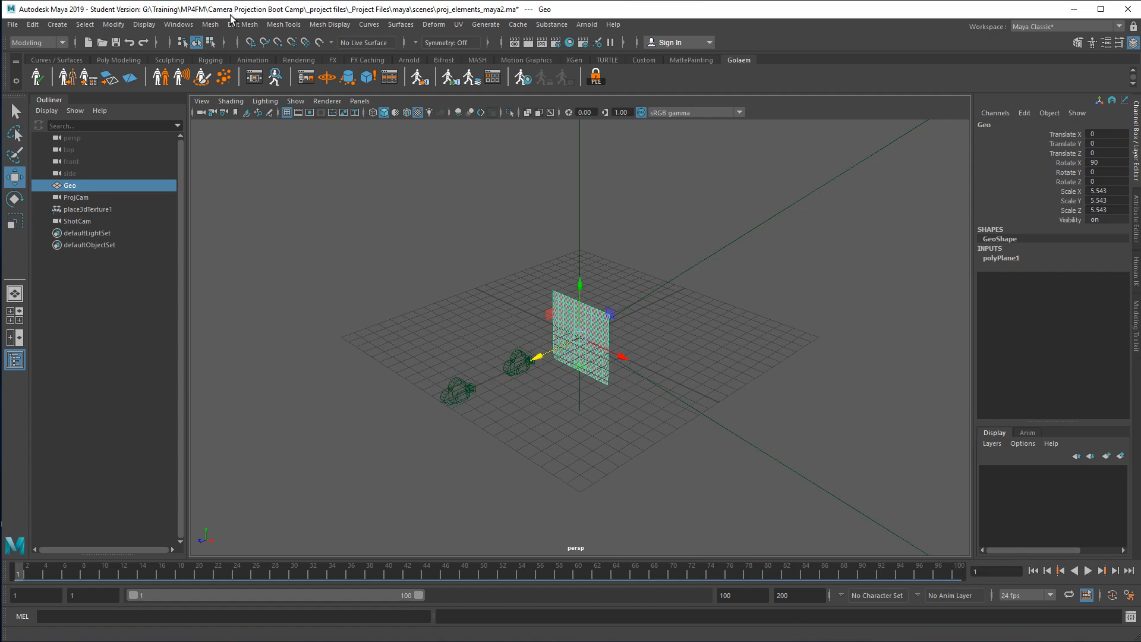
# Look through ShotCam and play back its move toward the projected checkerboard.
pyautogui.click(360, 101)
pyautogui.moveTo(385, 114)
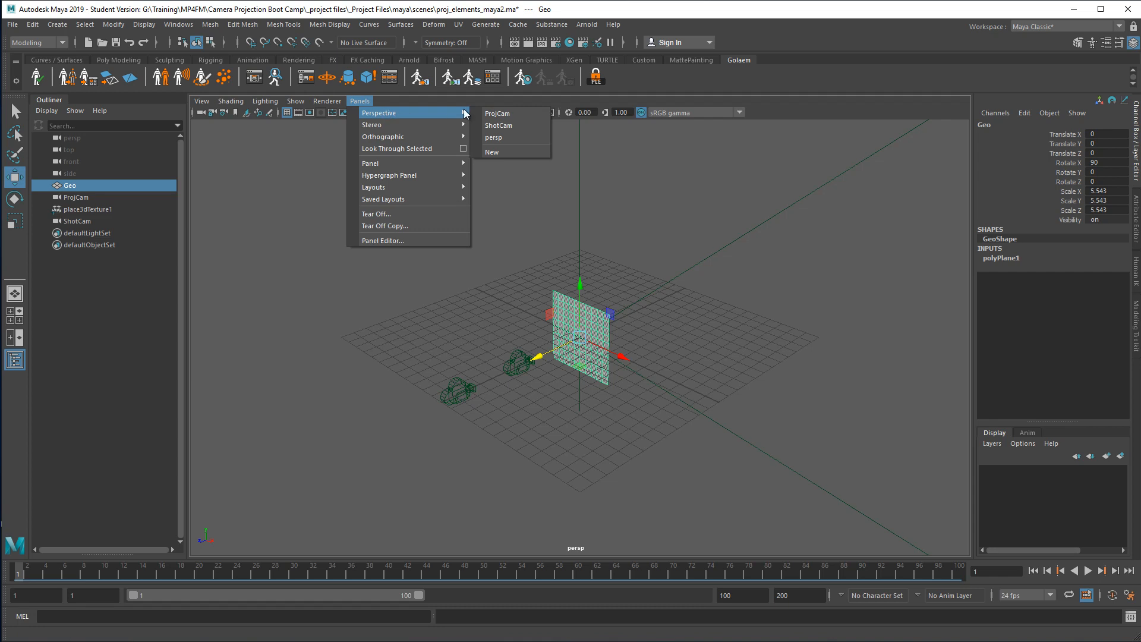
pyautogui.click(497, 125)
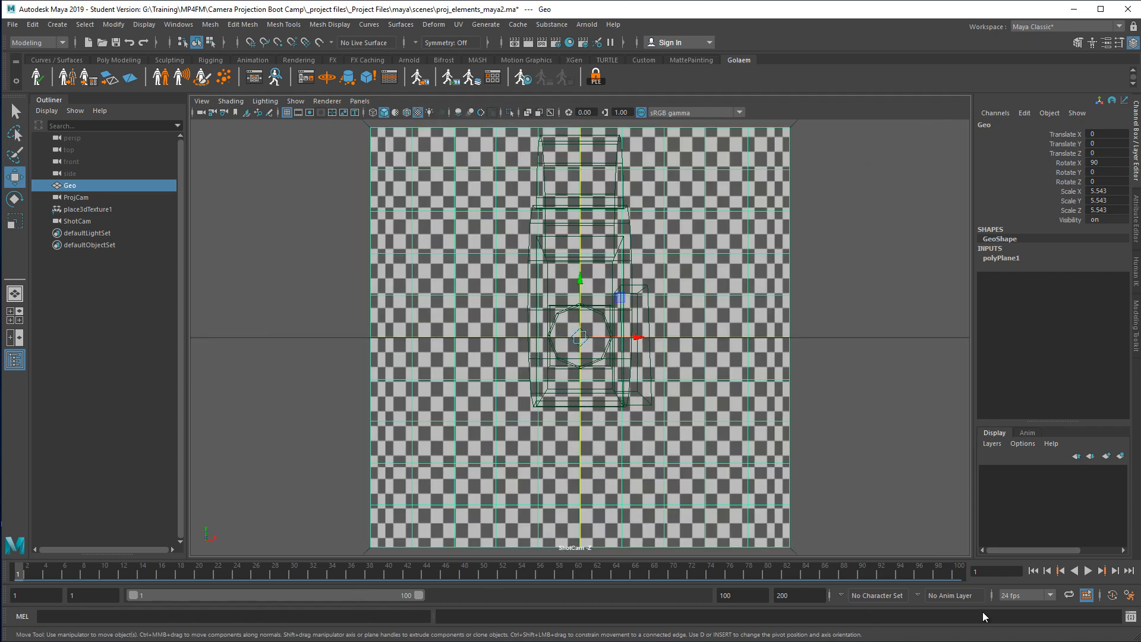
pyautogui.click(1088, 569)
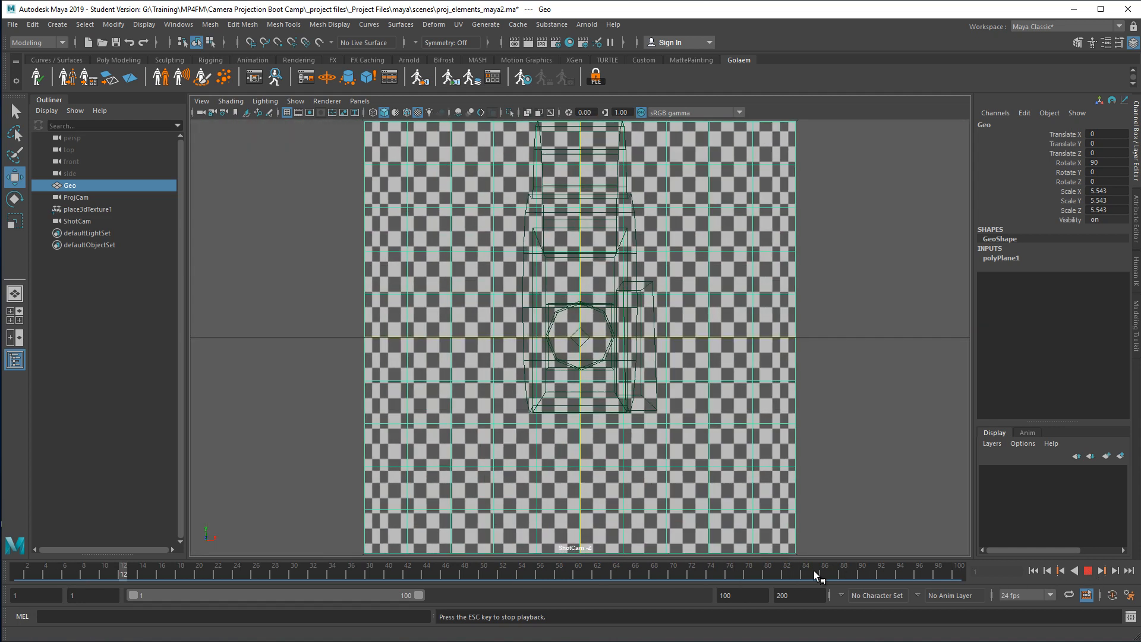
pyautogui.press('Escape')
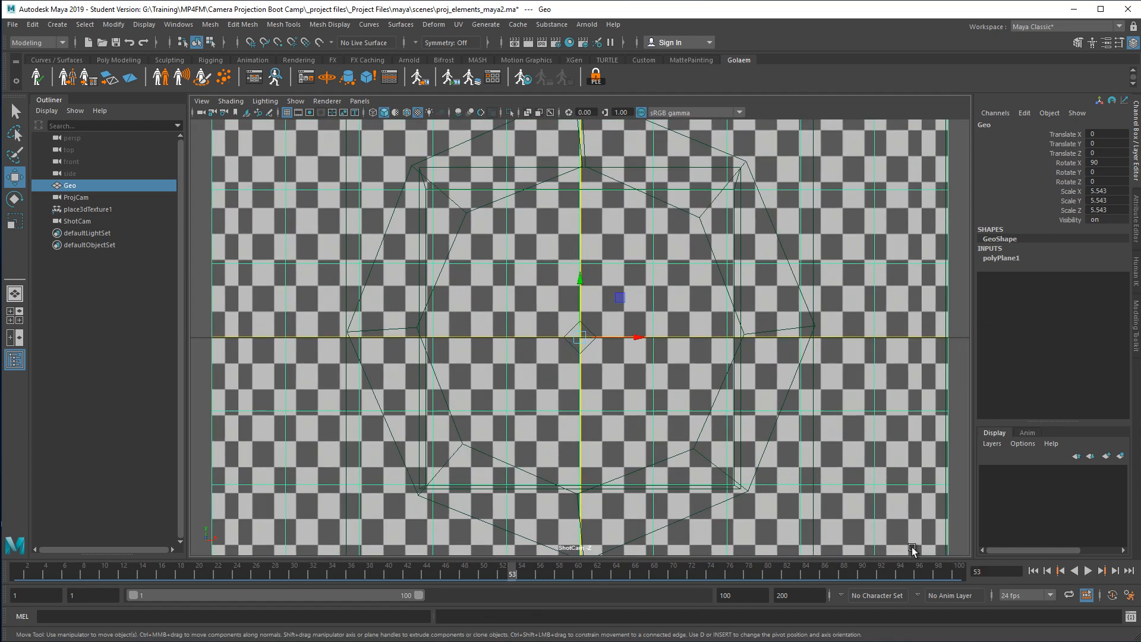
pyautogui.hotkey('alt', 'v')
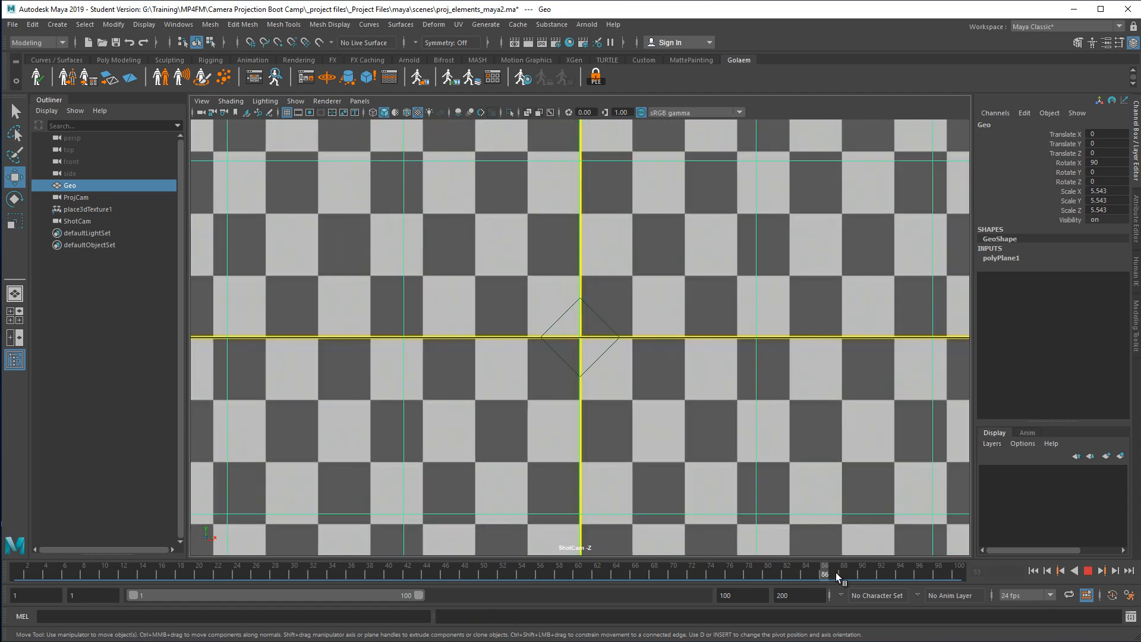
pyautogui.press('Escape')
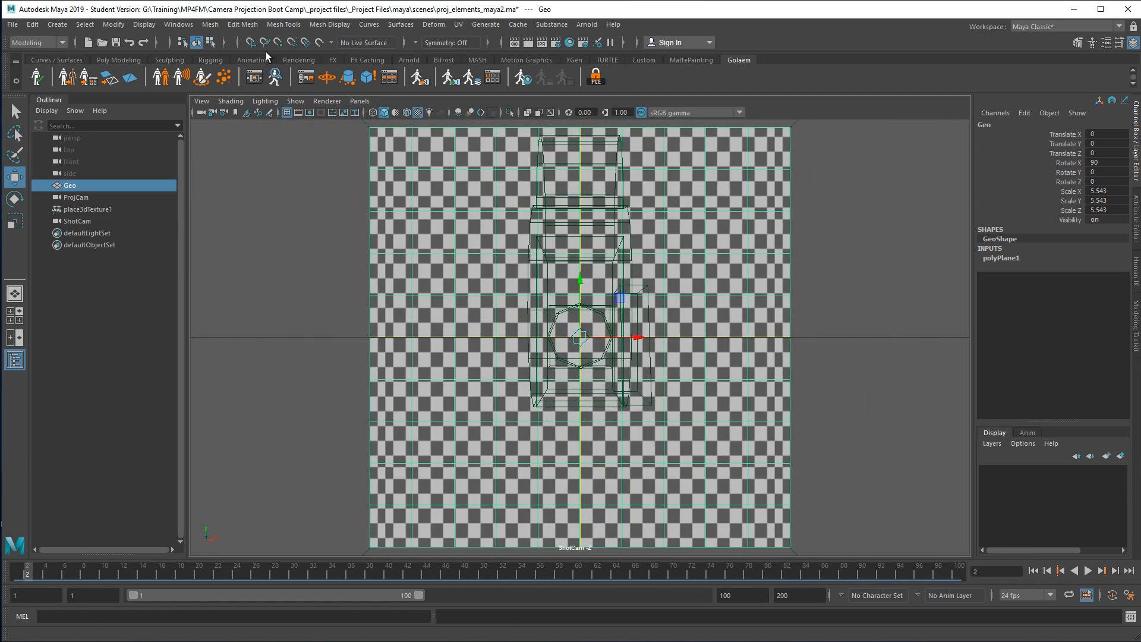
# Open the Hypershade and graph the input and output connections of surfaceShader1SG to examine the projection network.
pyautogui.click(569, 42)
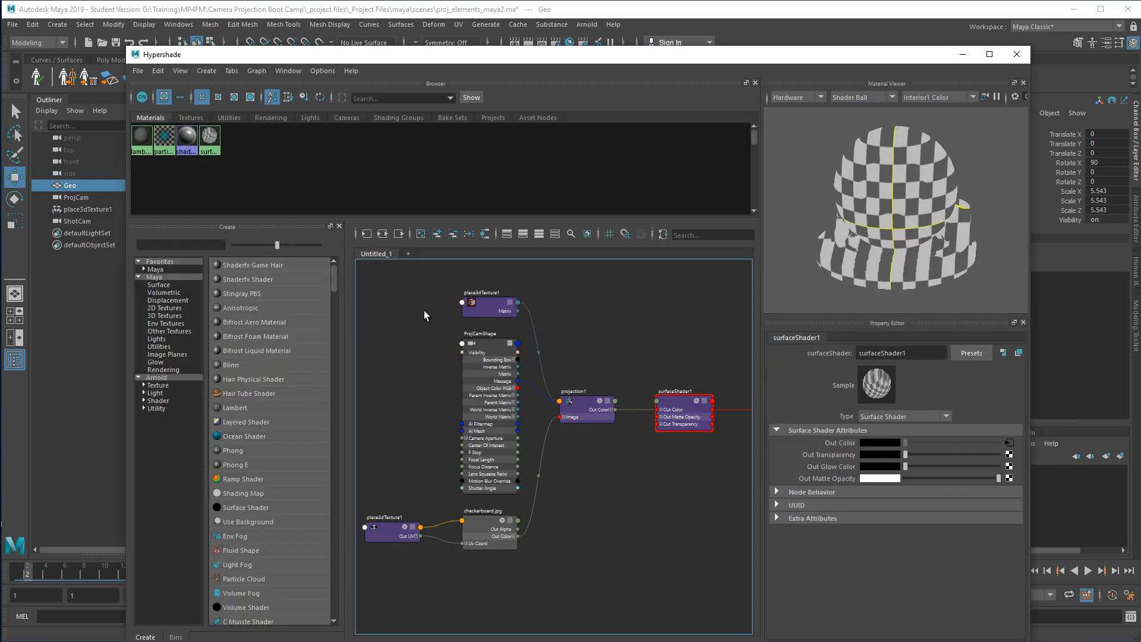
pyautogui.click(383, 234)
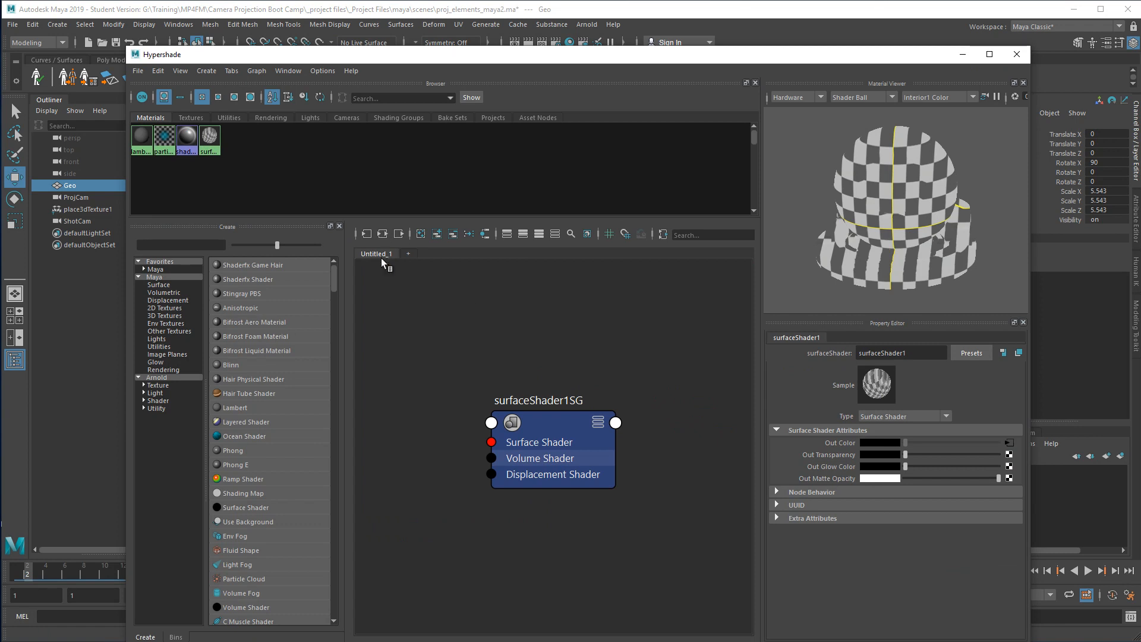
pyautogui.scroll(-5, 478, 386)
pyautogui.click(385, 235)
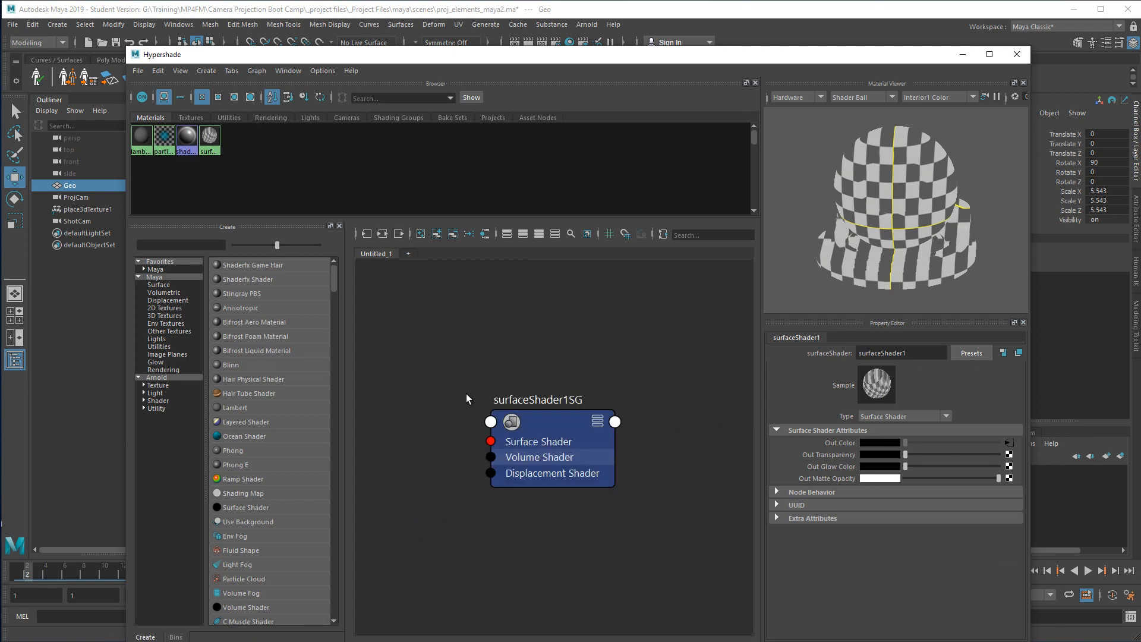
pyautogui.click(542, 425)
pyautogui.click(383, 235)
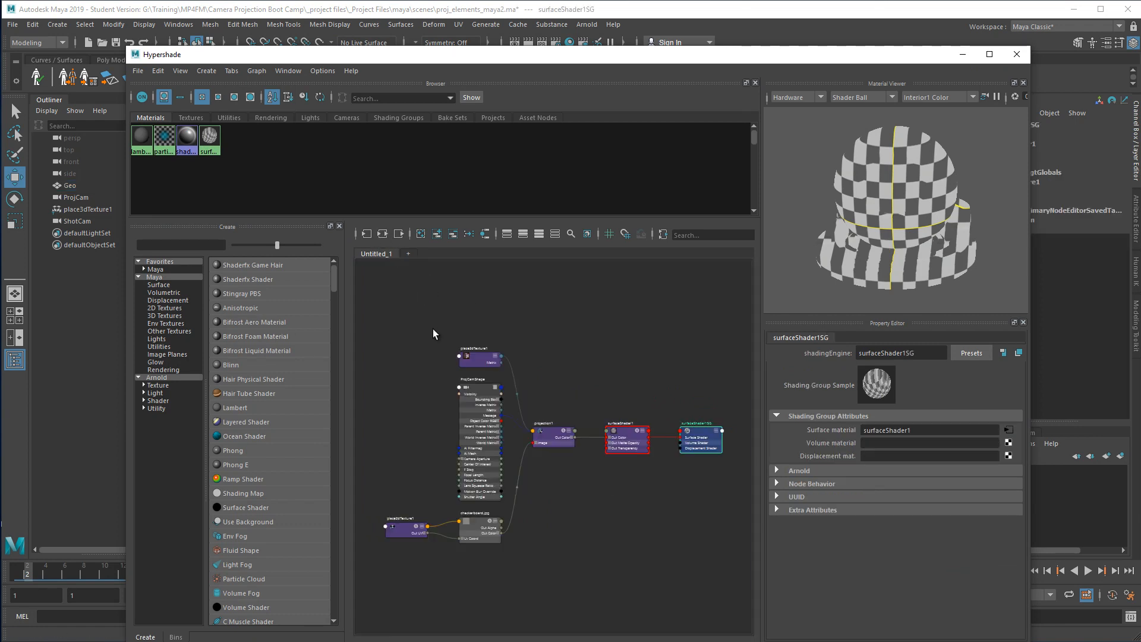
pyautogui.scroll(2, 476, 389)
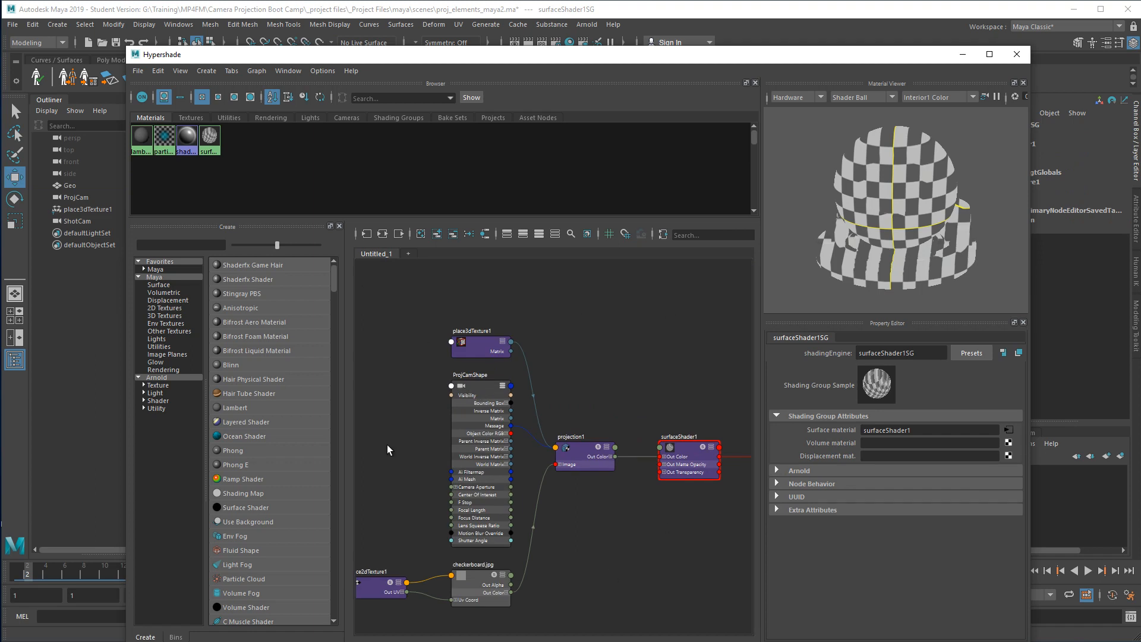